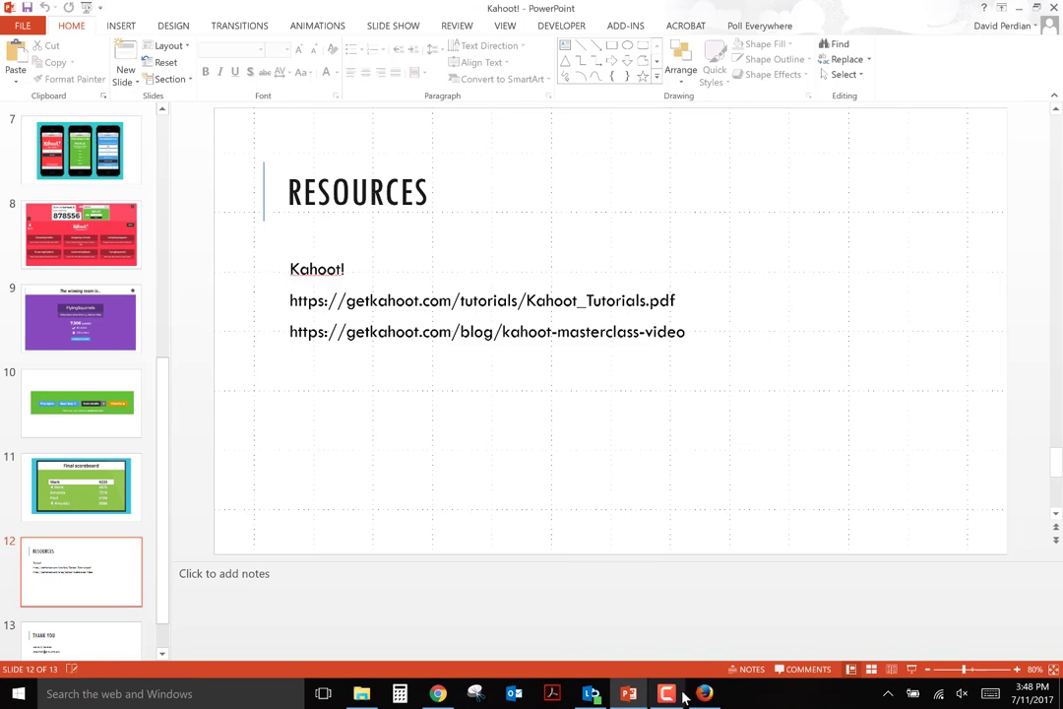
Switch to Chrome and open the Kahoot! website at getkahoot.com
click(438, 693)
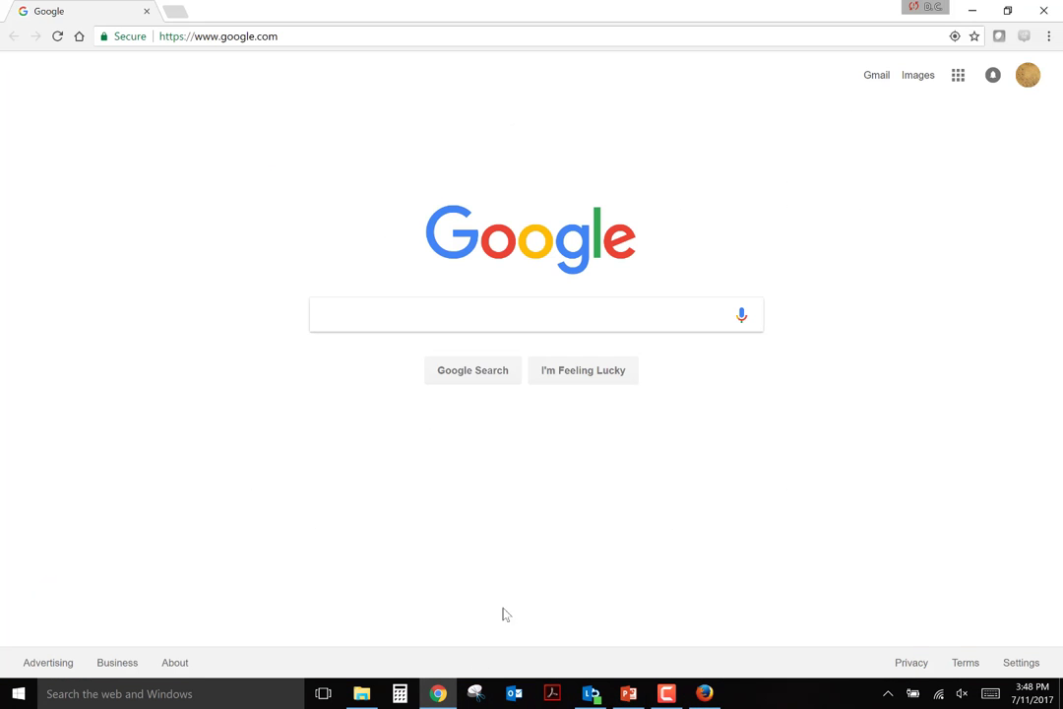
click(434, 33)
text(getka)
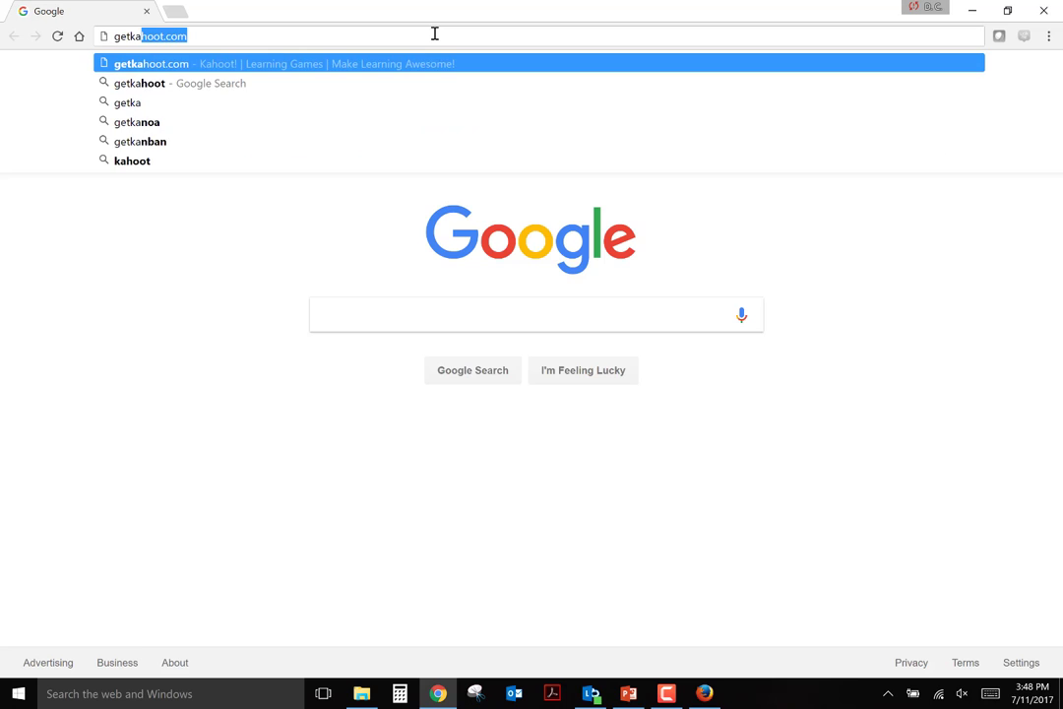
text(hoot)
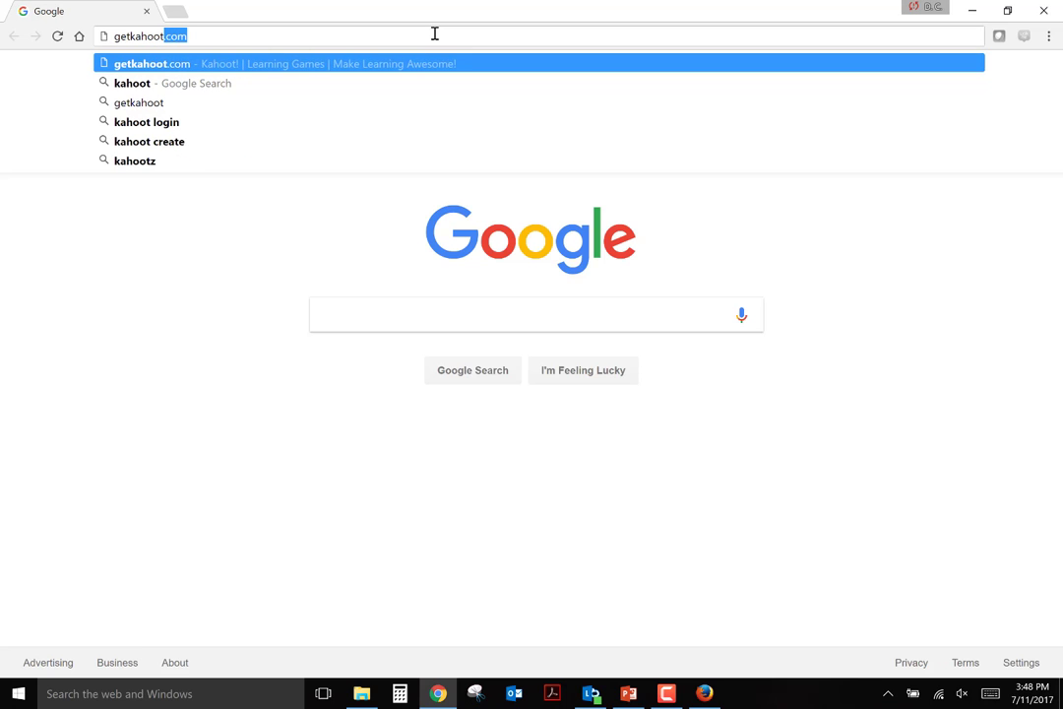
text(.c)
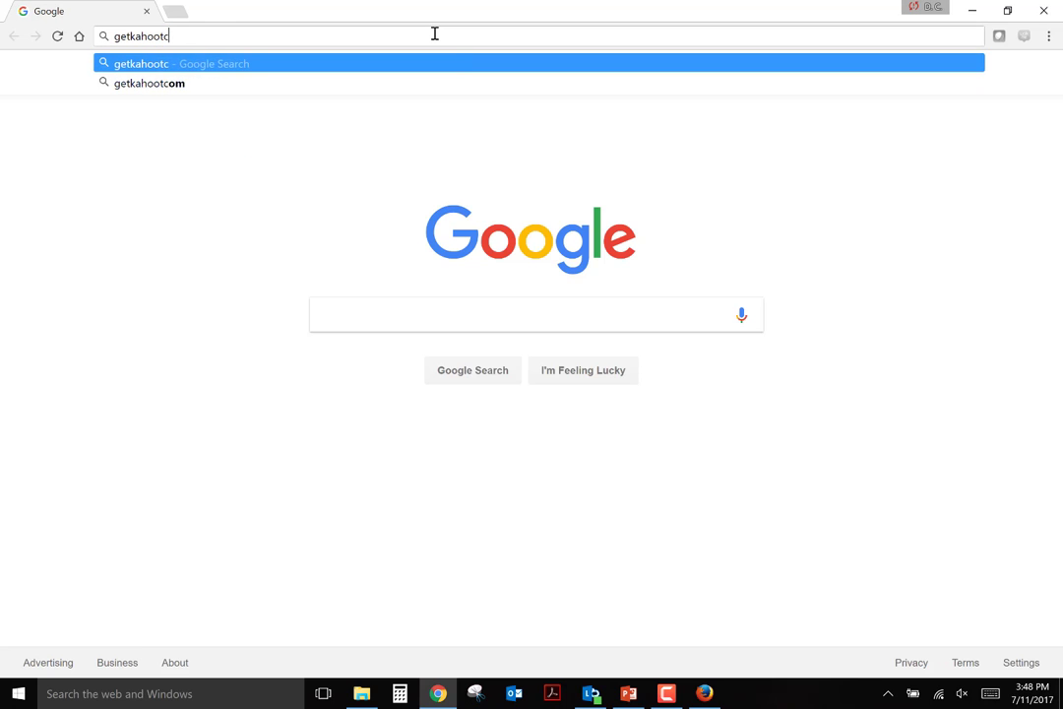
key(Return)
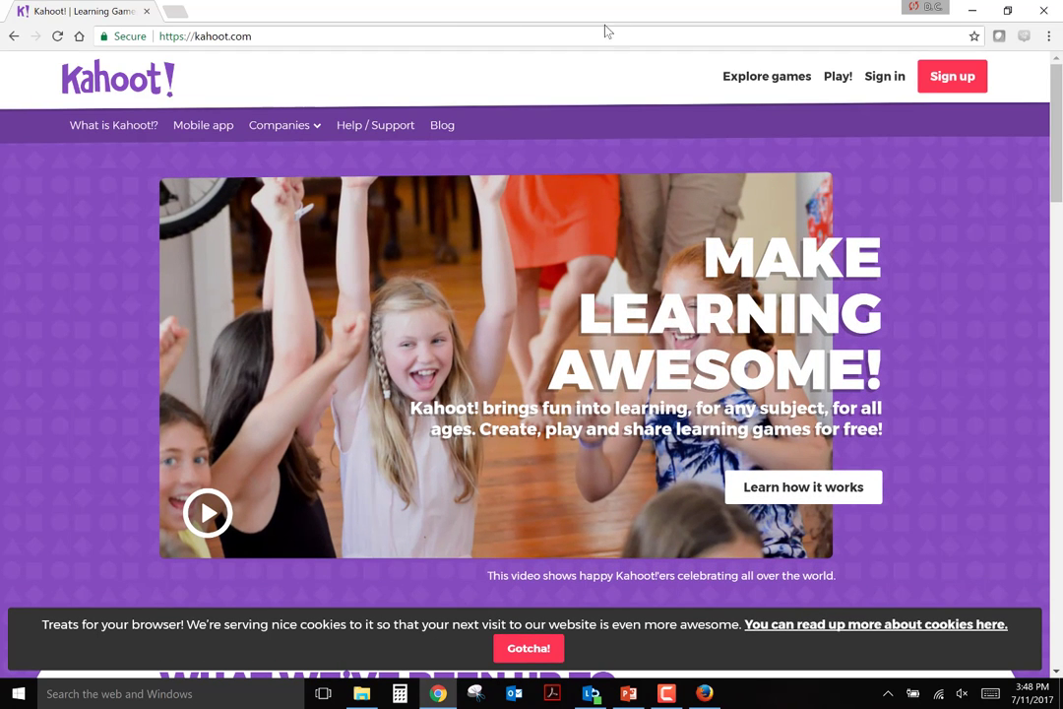
Go through the account registration page to the login form and sign in to Kahoot! with the saved credentials
click(954, 78)
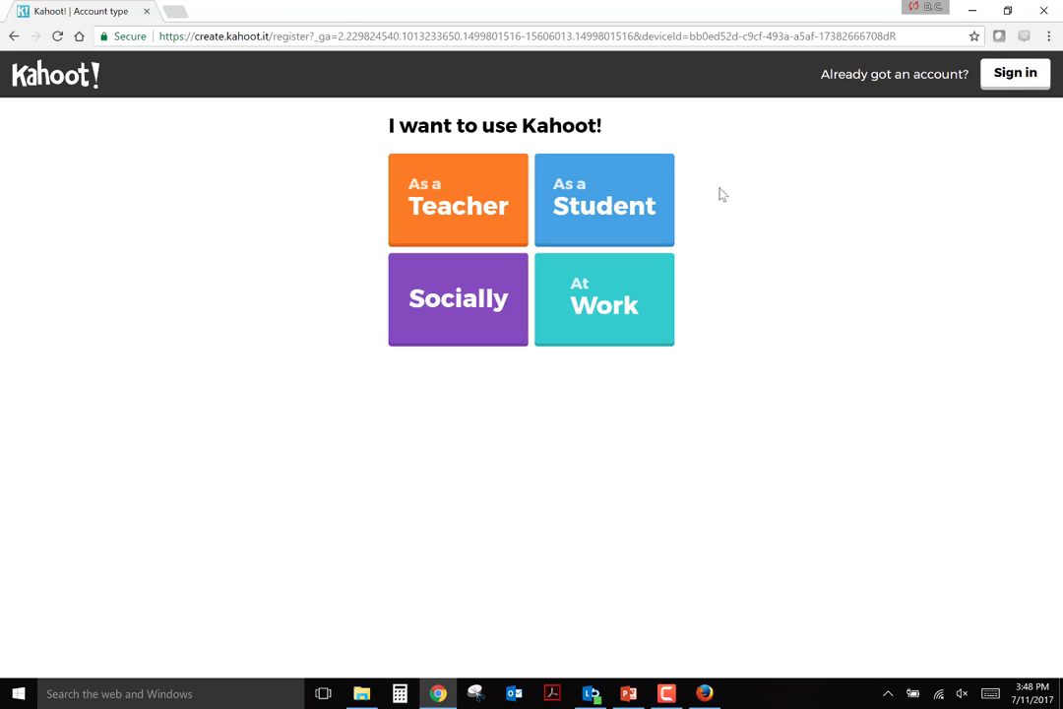
click(1003, 85)
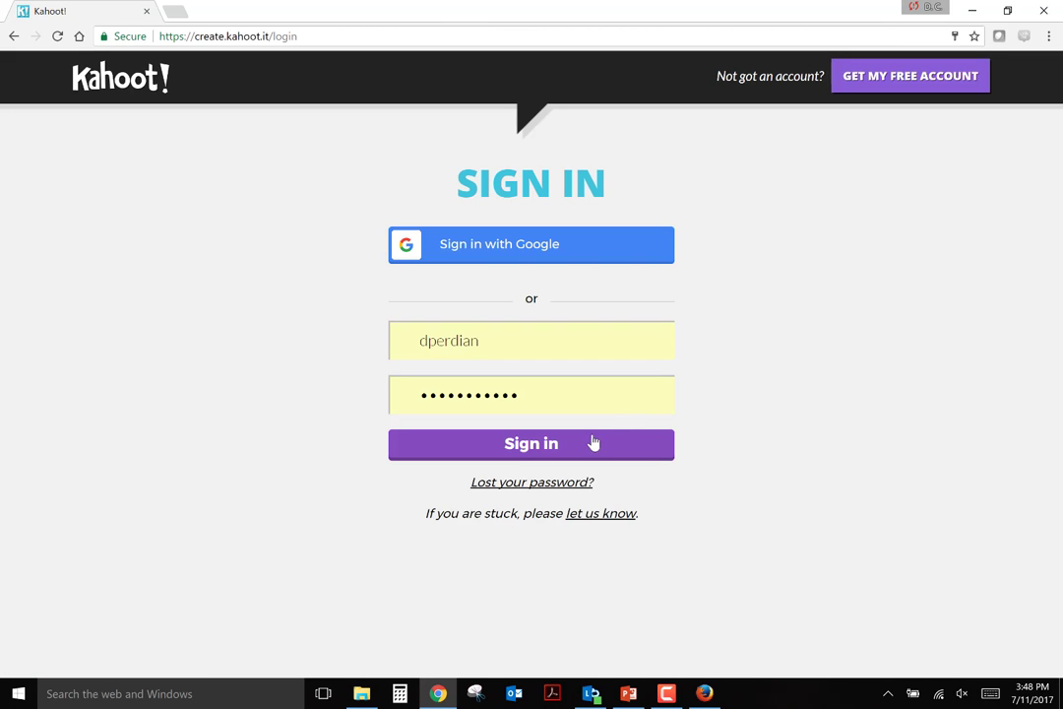
click(589, 451)
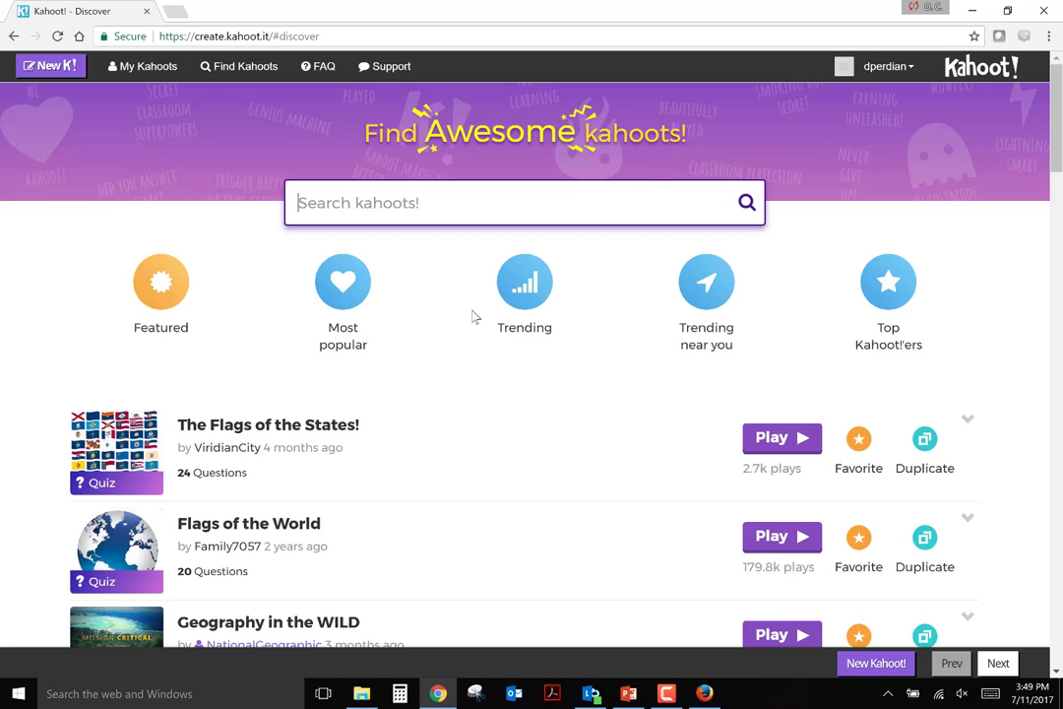
View the account's own kahoots and start creating a new kahoot of the Quiz type
click(168, 67)
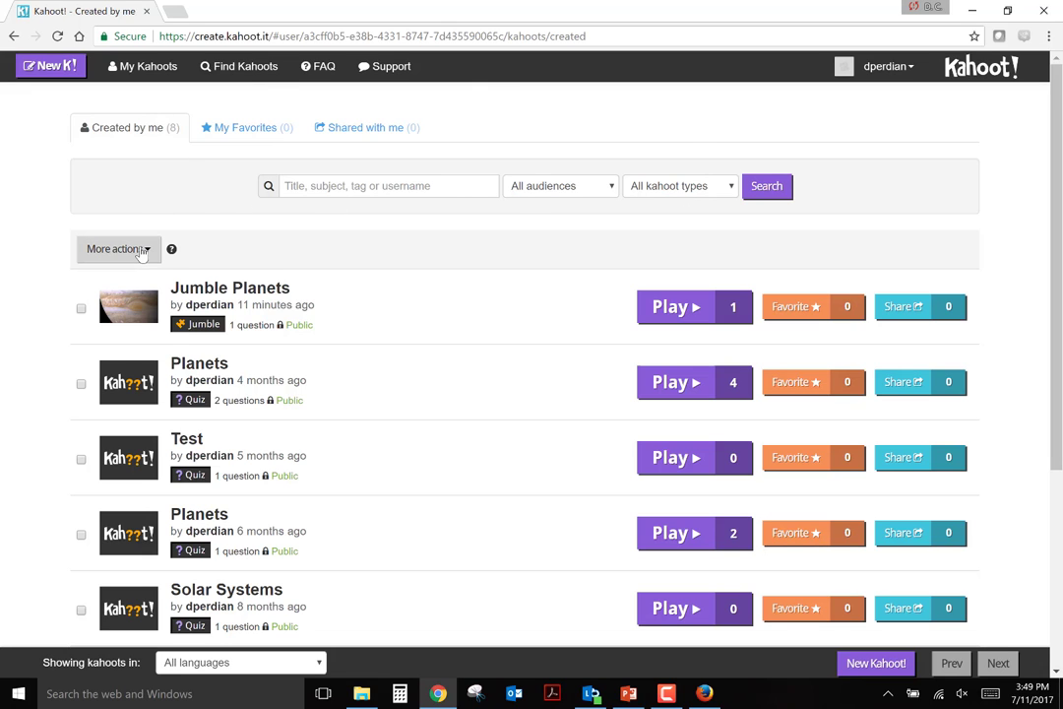
click(67, 67)
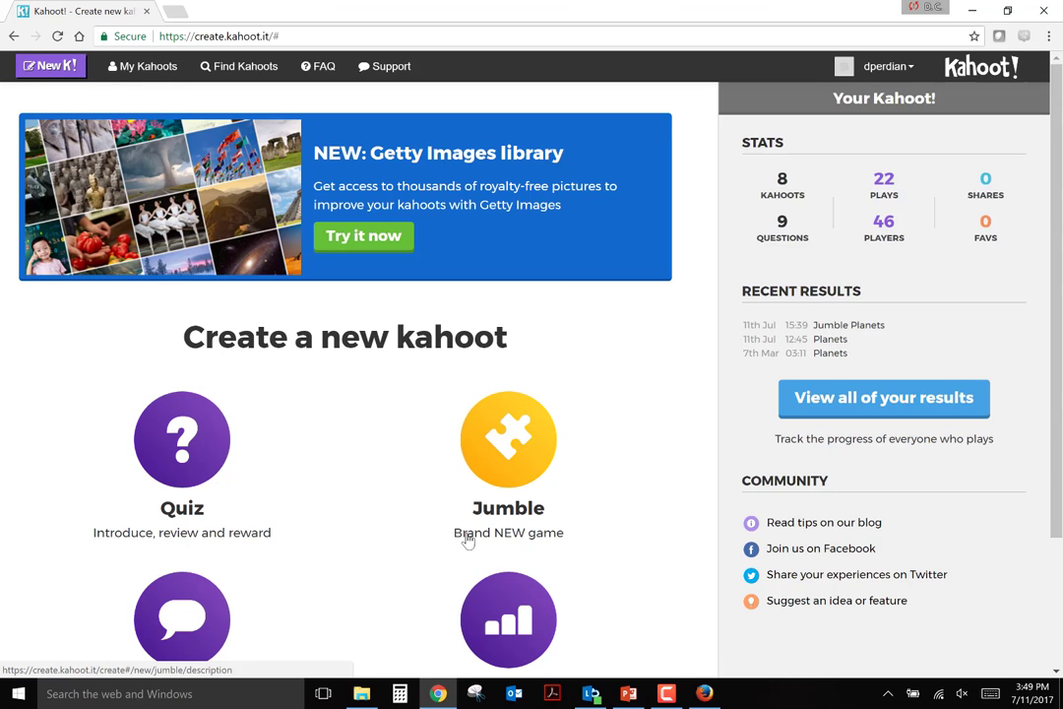
scroll(340, 550, down, 1)
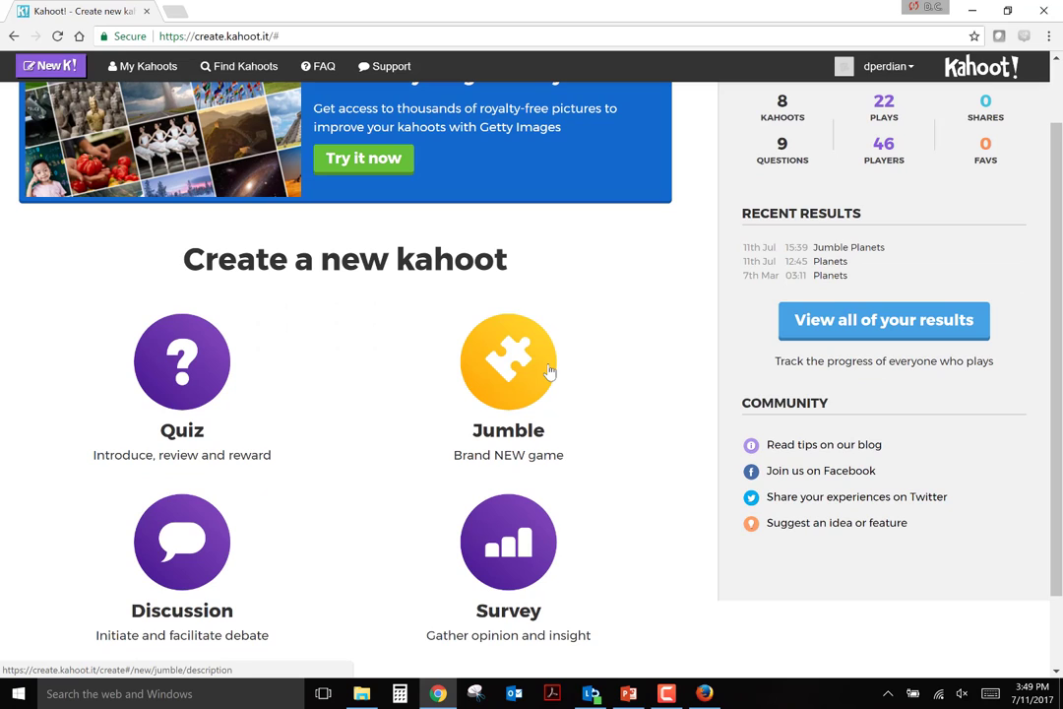
click(196, 379)
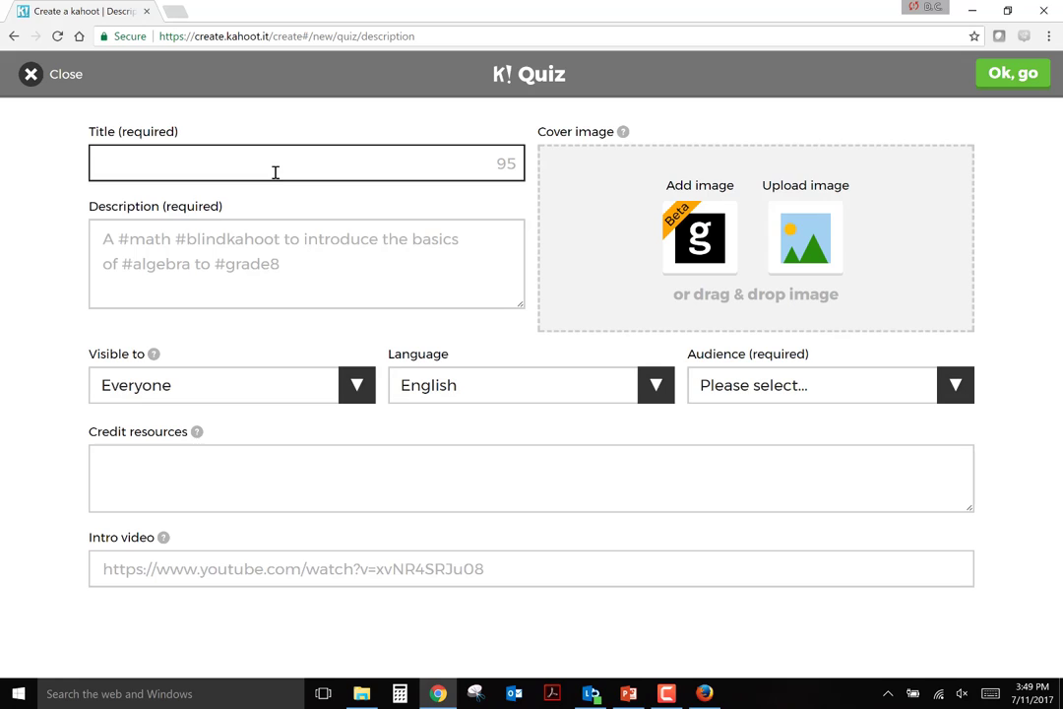
Title the quiz "Tutorial Test" and enter "Test" as its description
text(Tutorial Te)
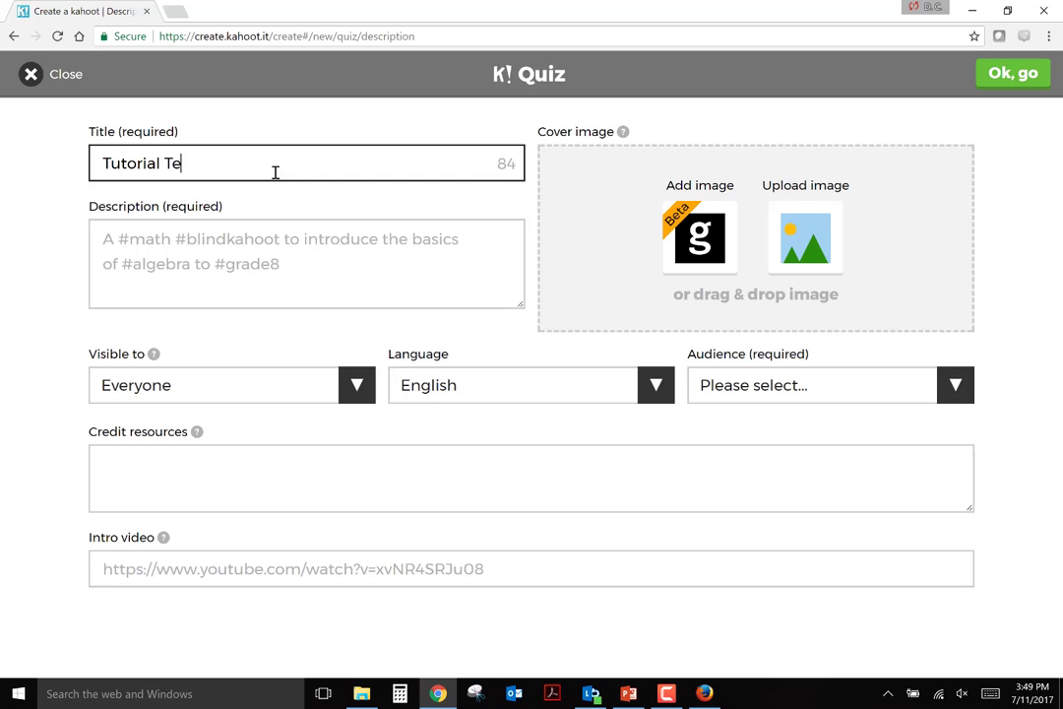
text(sh)
key(BackSpace)
text(t)
click(255, 233)
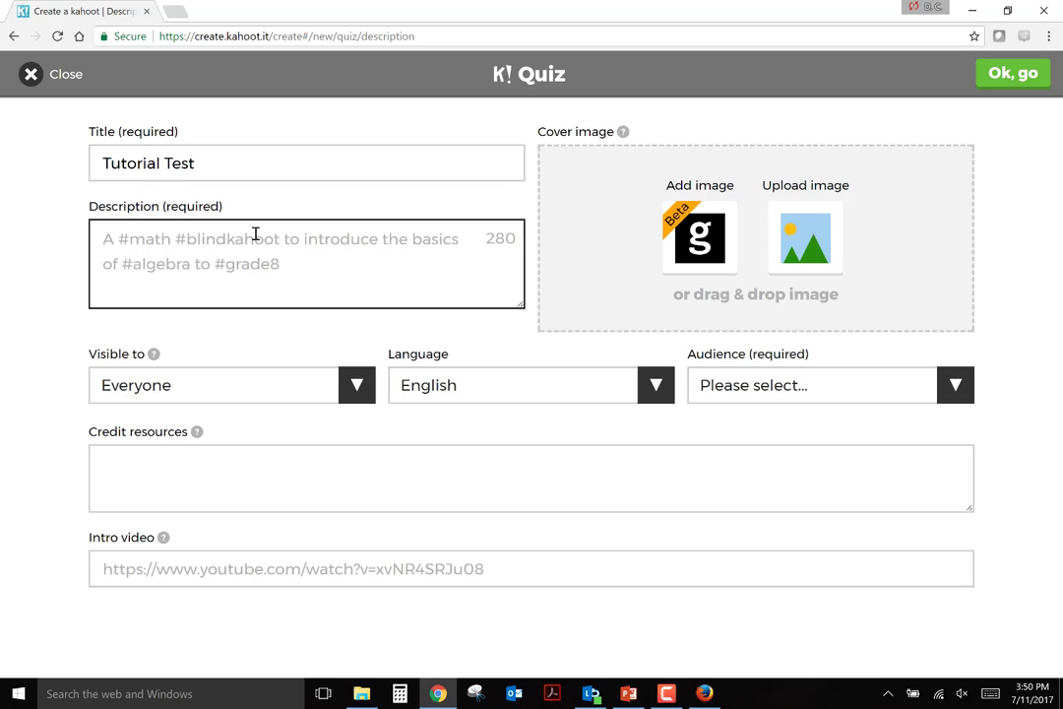
text(TEs)
key(BackSpace)
key(BackSpace)
text(e)
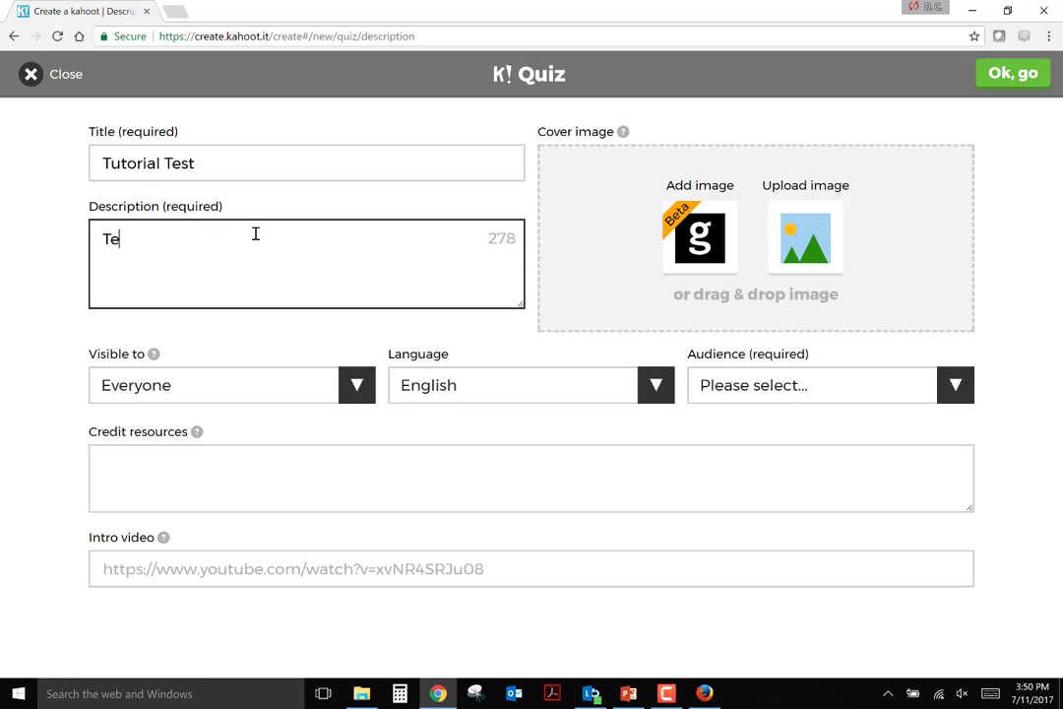
text(st)
Set the quiz audience to University and confirm the quiz details, leaving the intro video empty
click(769, 393)
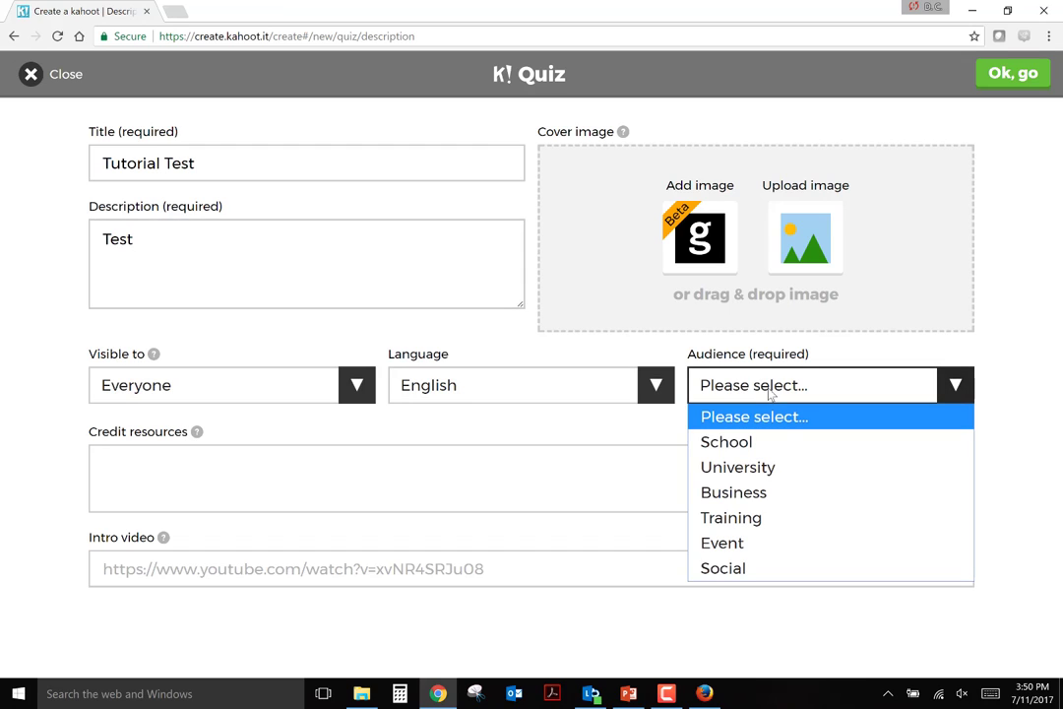
click(787, 468)
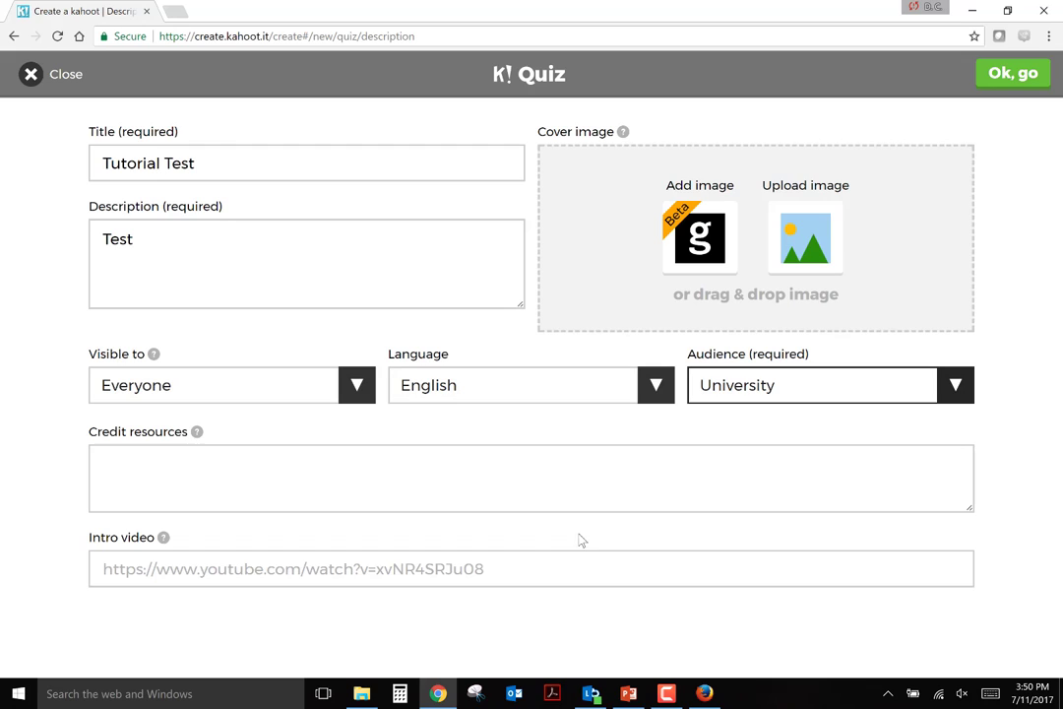
click(570, 564)
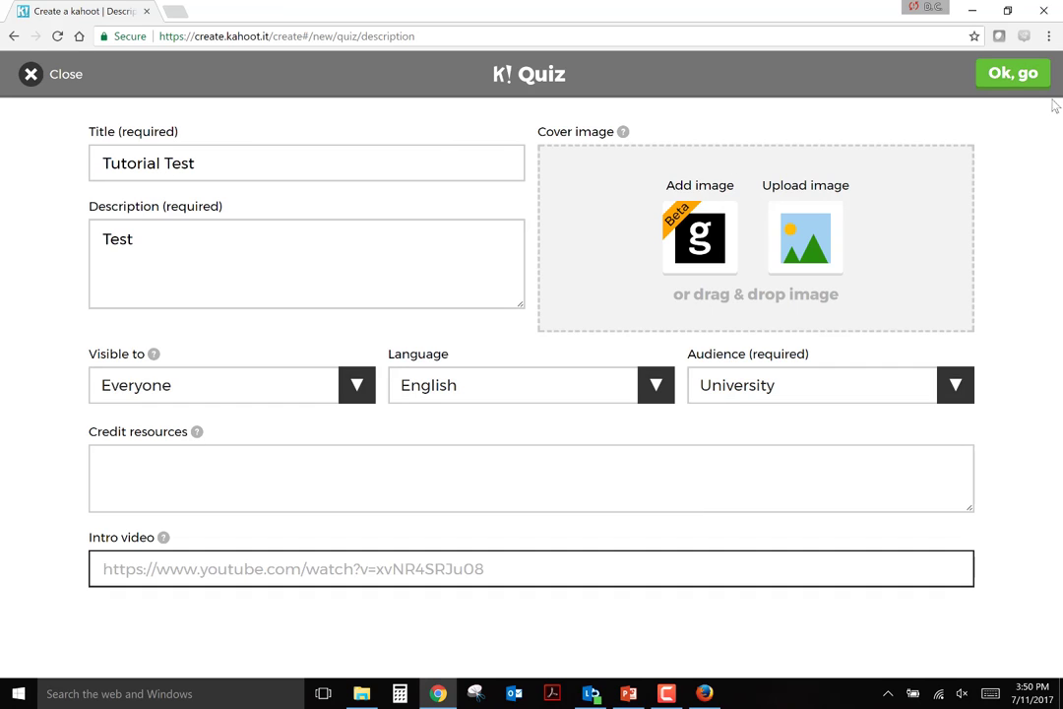
click(1018, 85)
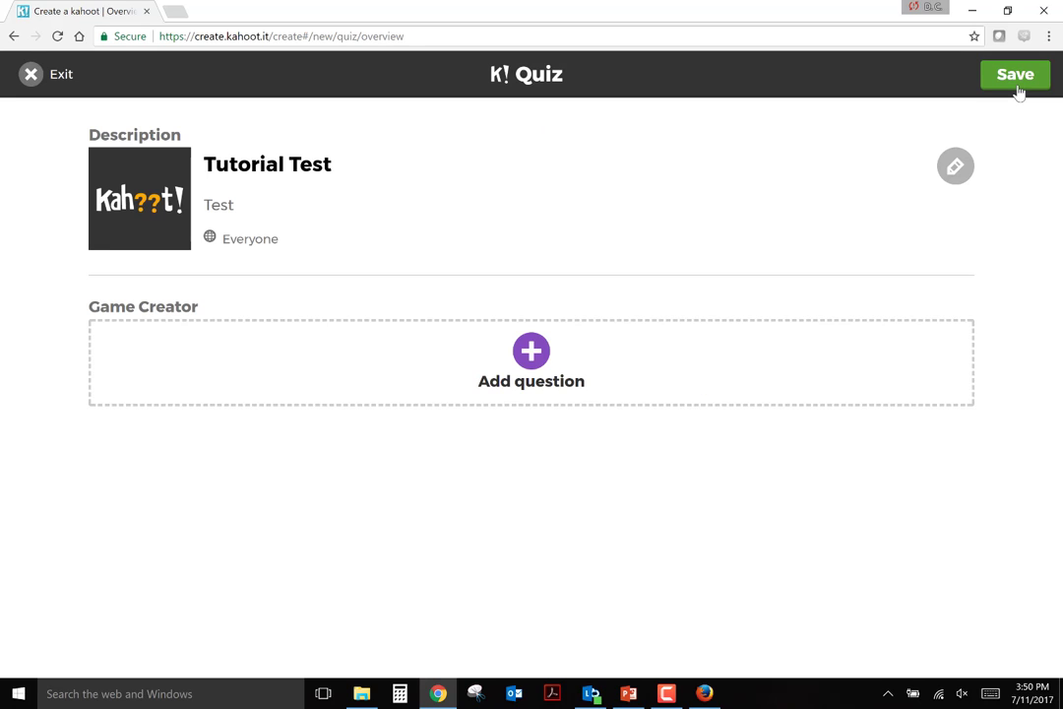
Add a first question to the quiz with the text "What is 2 + 2?"
click(543, 376)
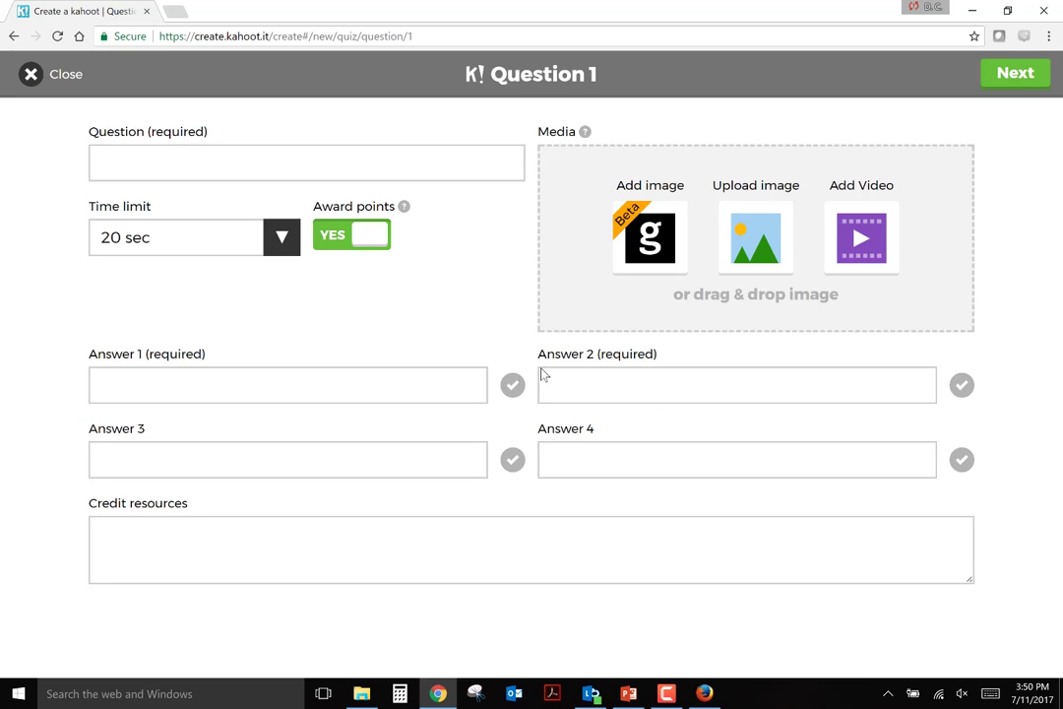
click(286, 155)
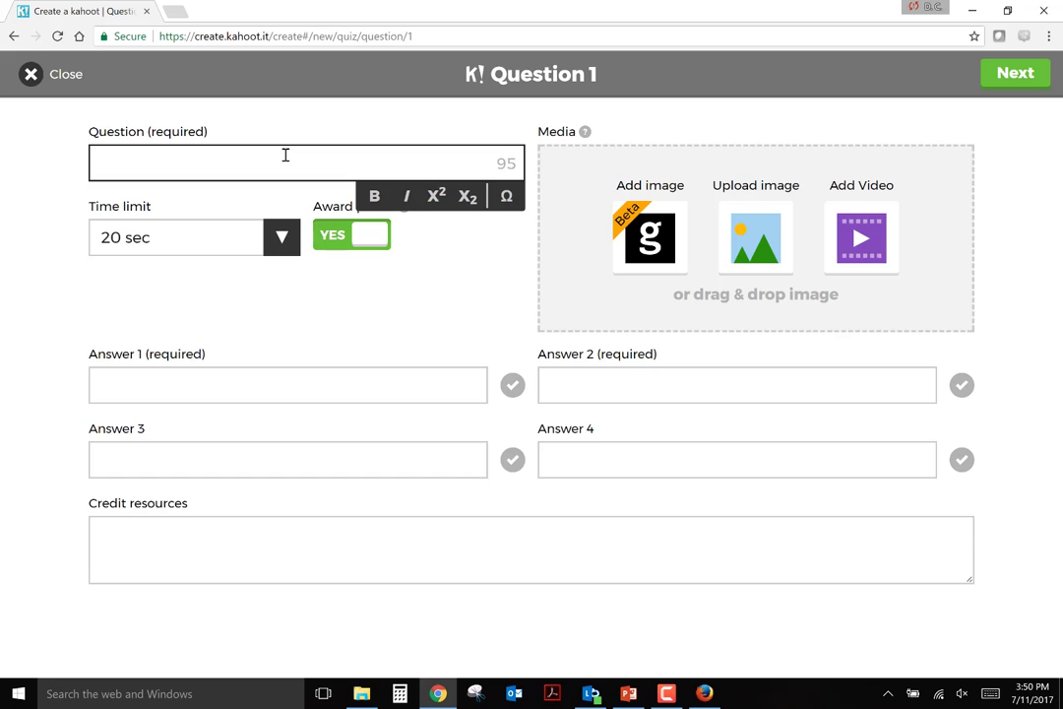
text(What is 2)
text(+)
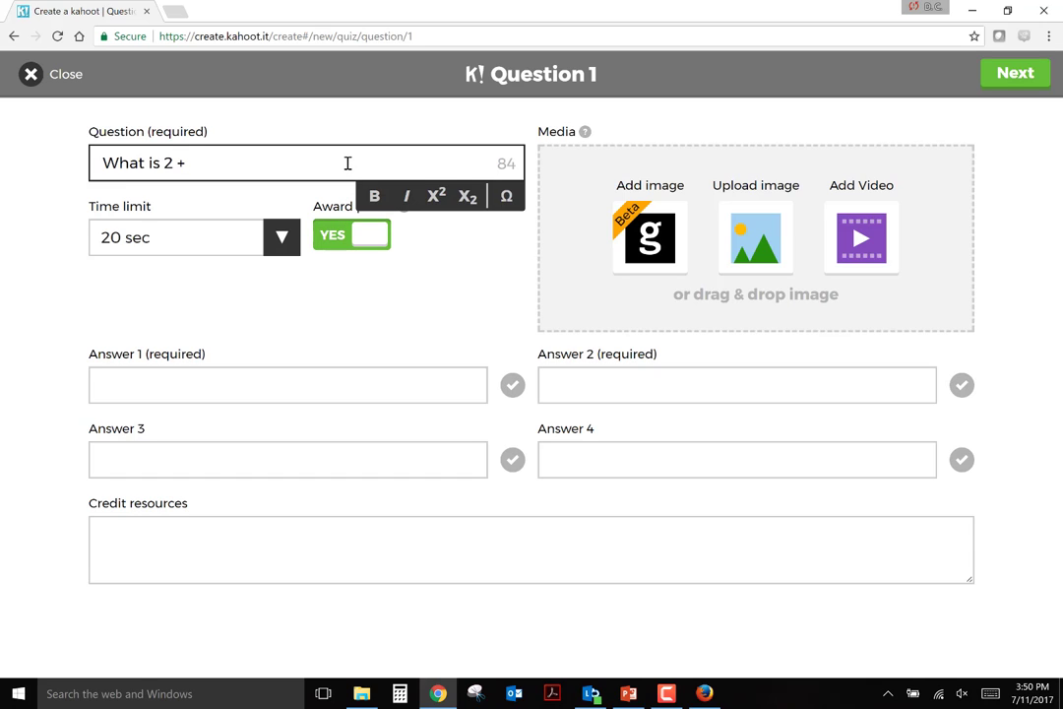
text( 2?)
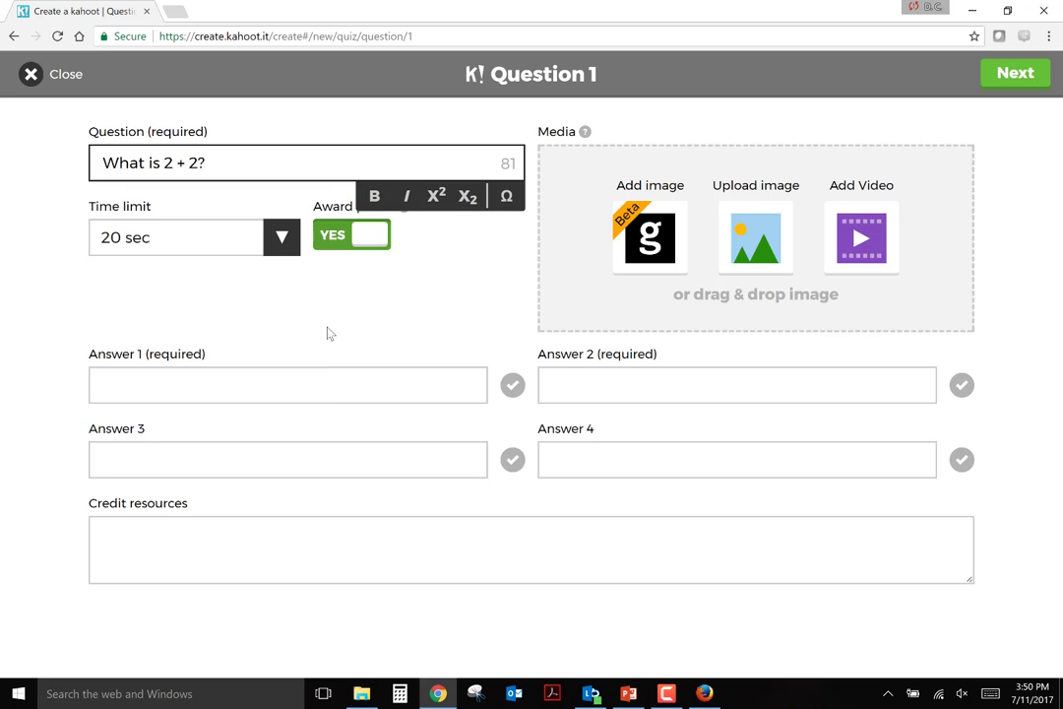
Enter 1, 2, 3 and 4 as the four answers and mark answer 4 as correct
click(326, 398)
text(1)
click(589, 387)
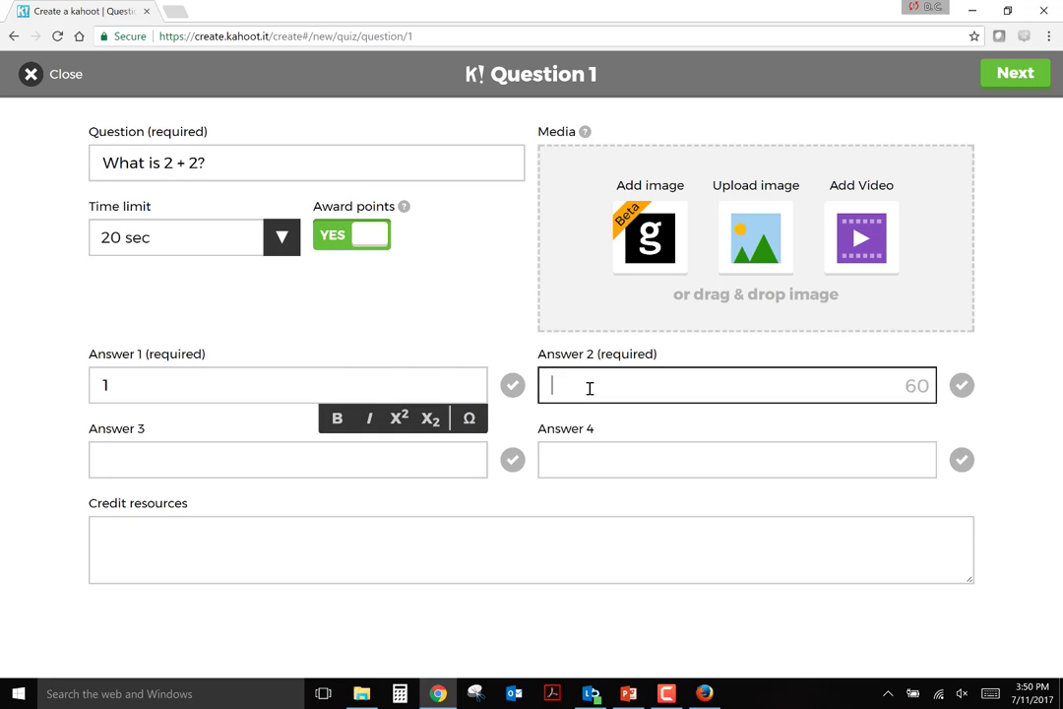
text(2)
click(383, 463)
text(3)
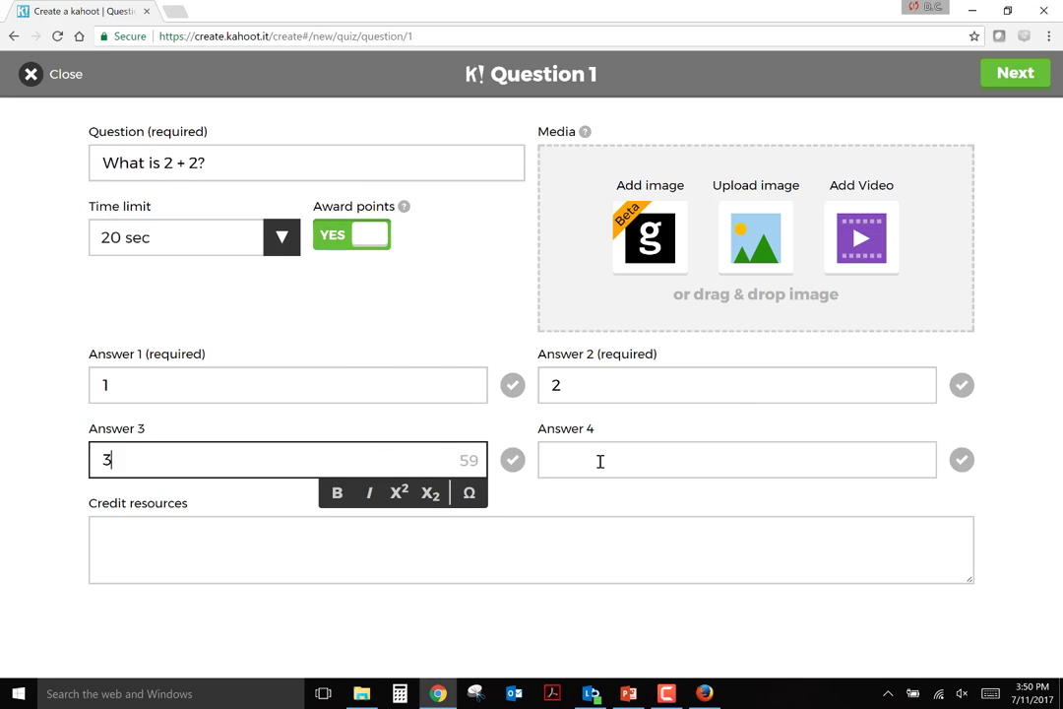
click(598, 461)
text(4)
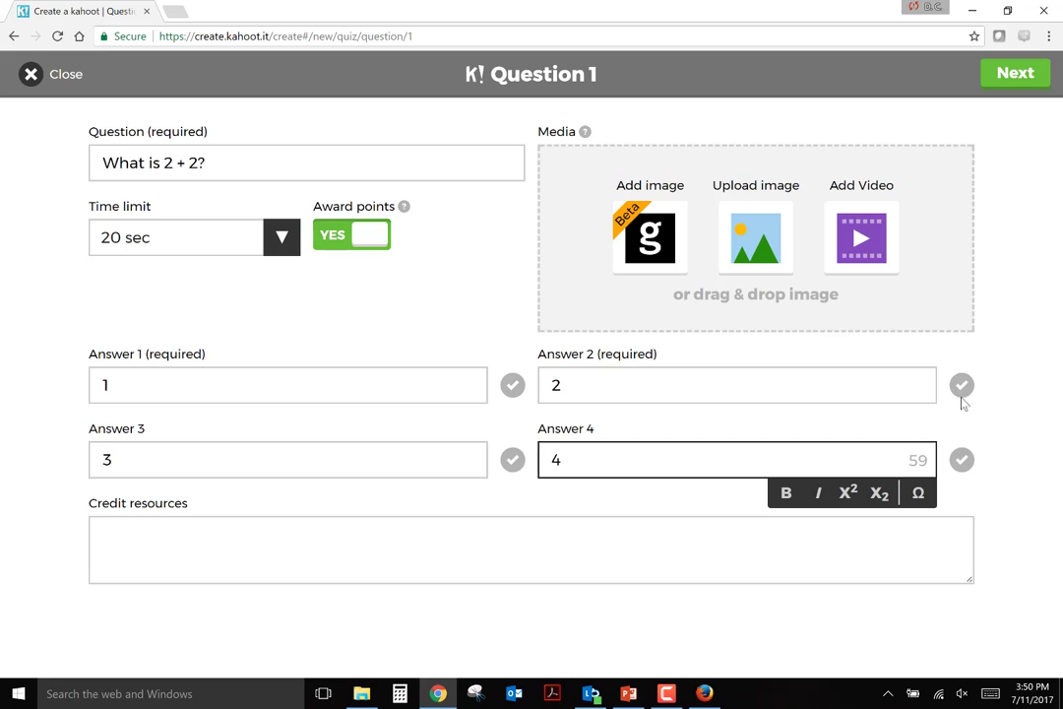
click(1007, 380)
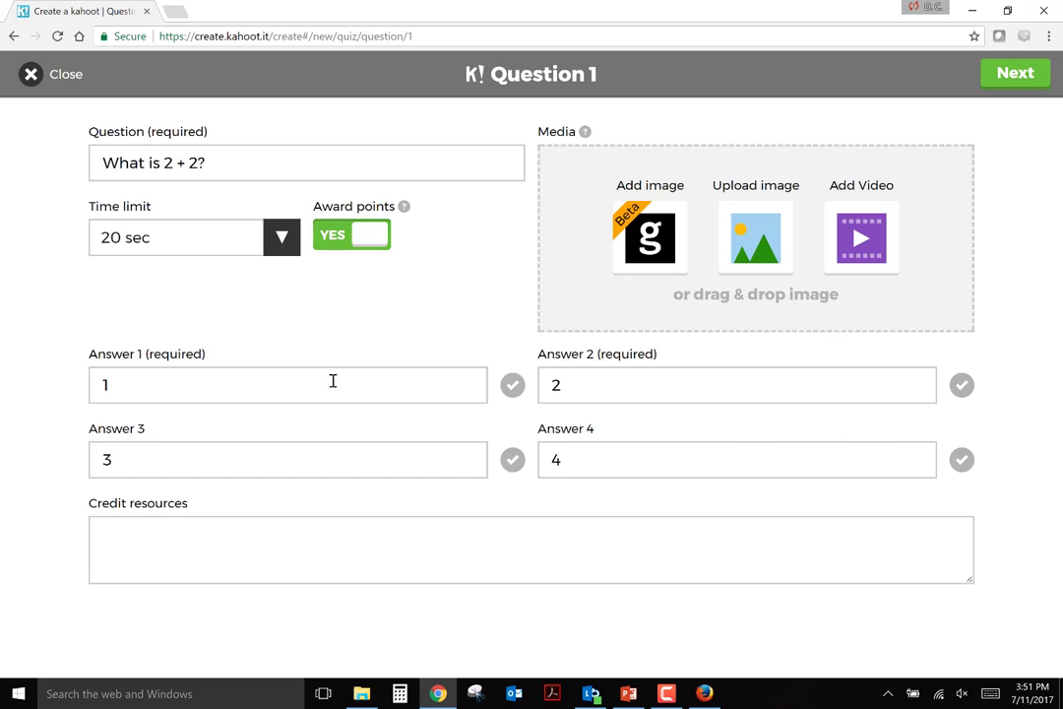
click(963, 462)
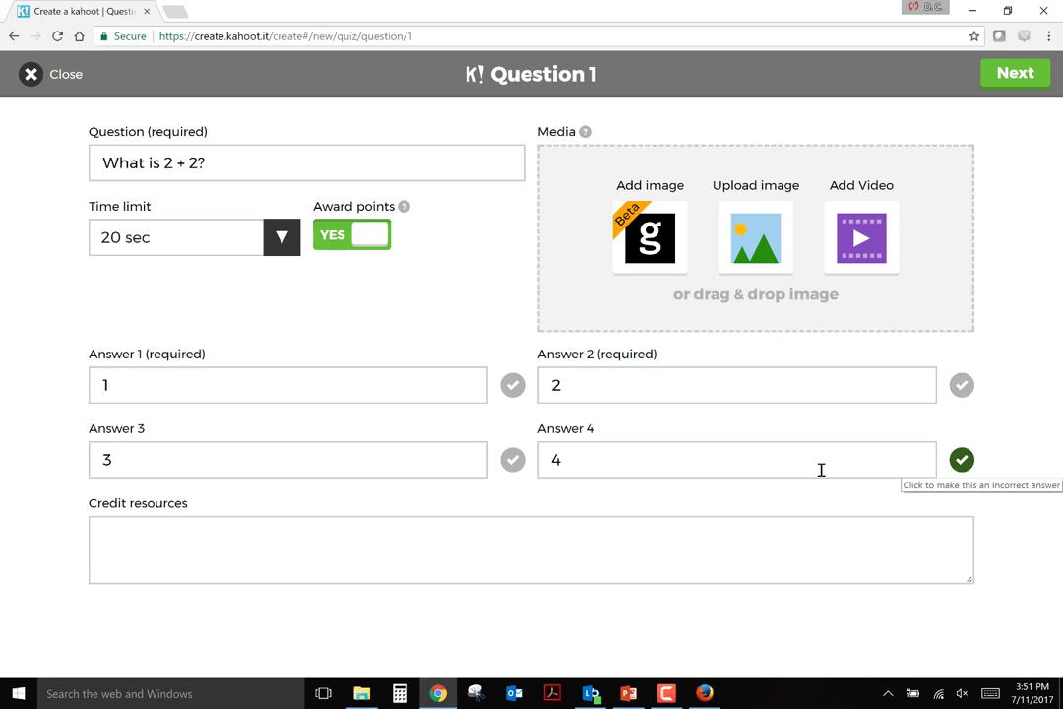
Look through the question's time limit choices and switch its Award points setting off and on again
click(277, 237)
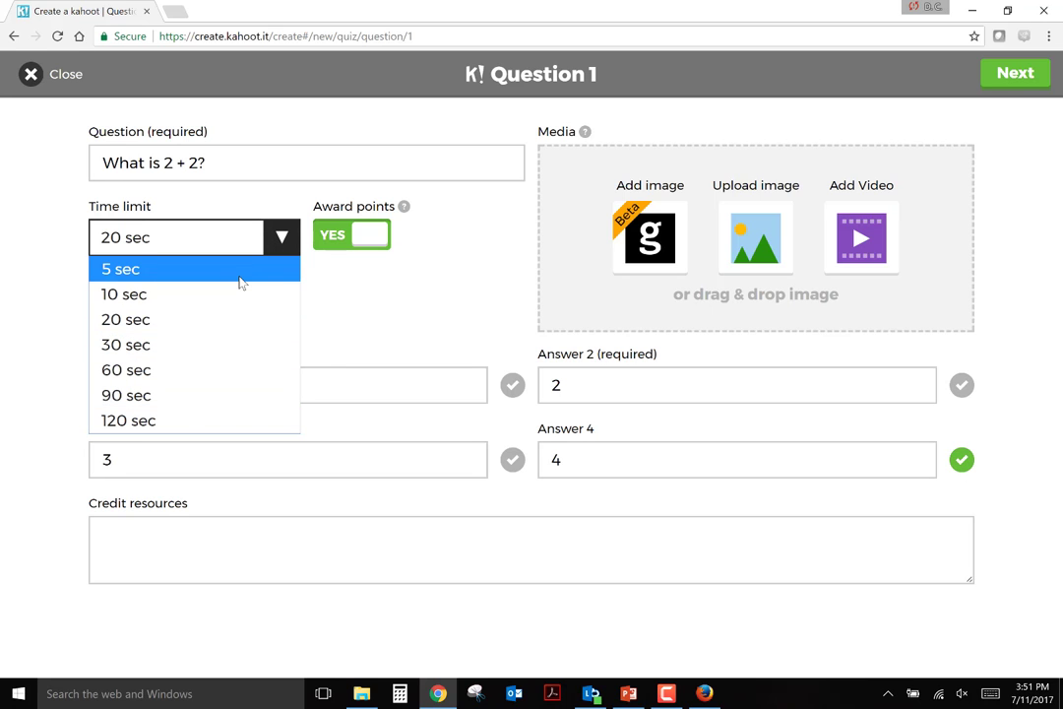
click(403, 298)
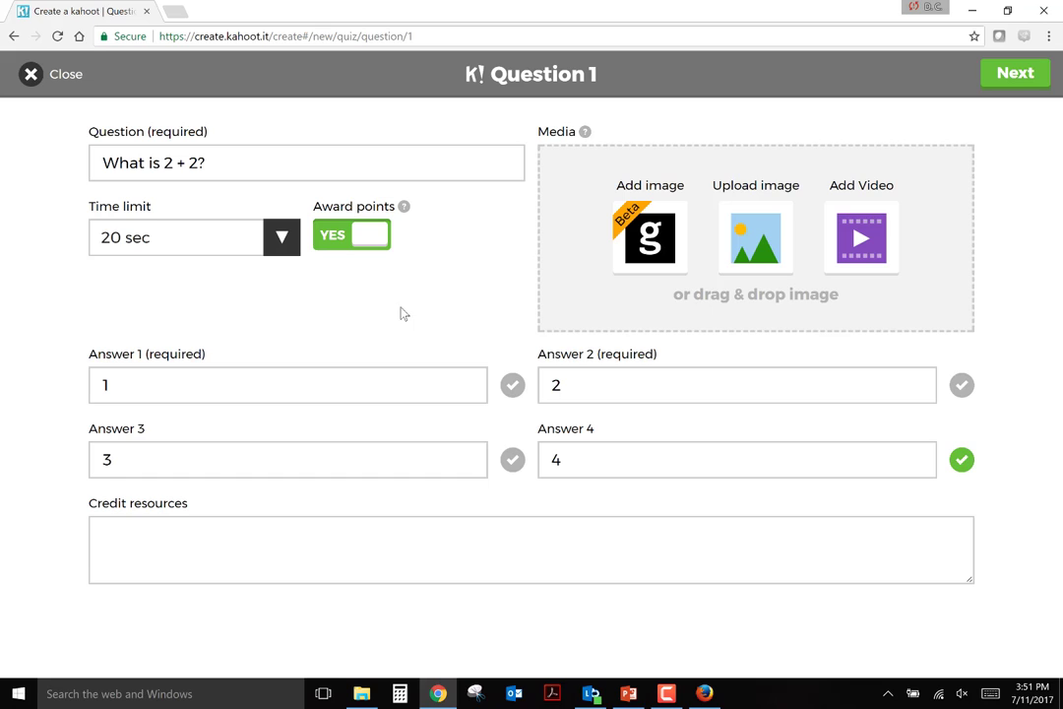
click(371, 242)
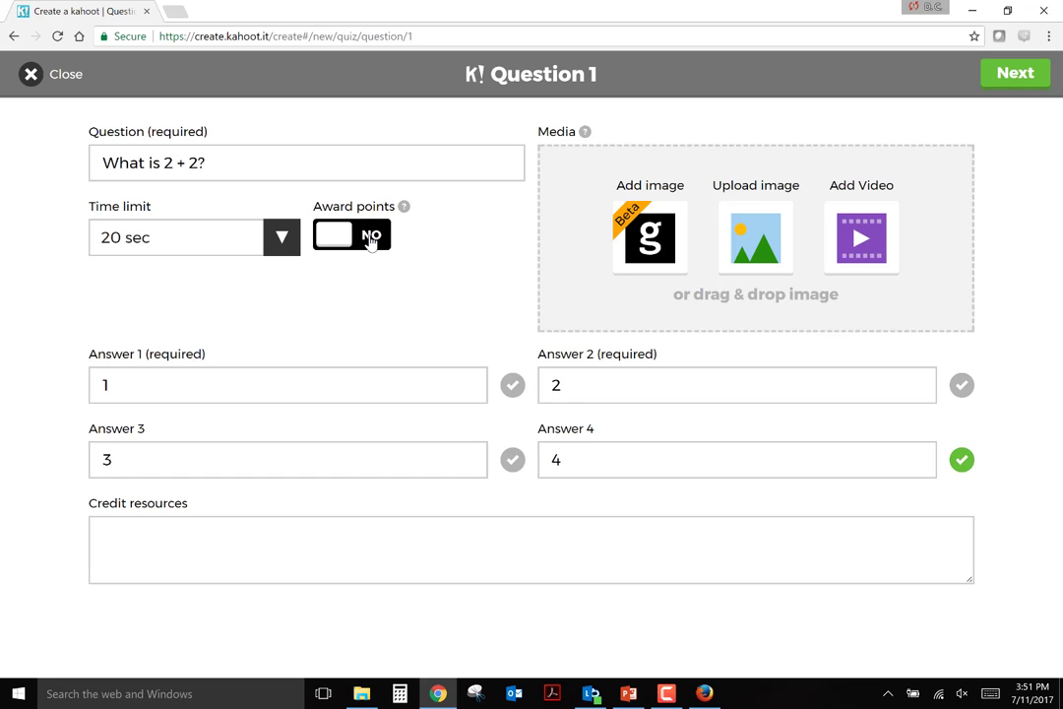
click(371, 242)
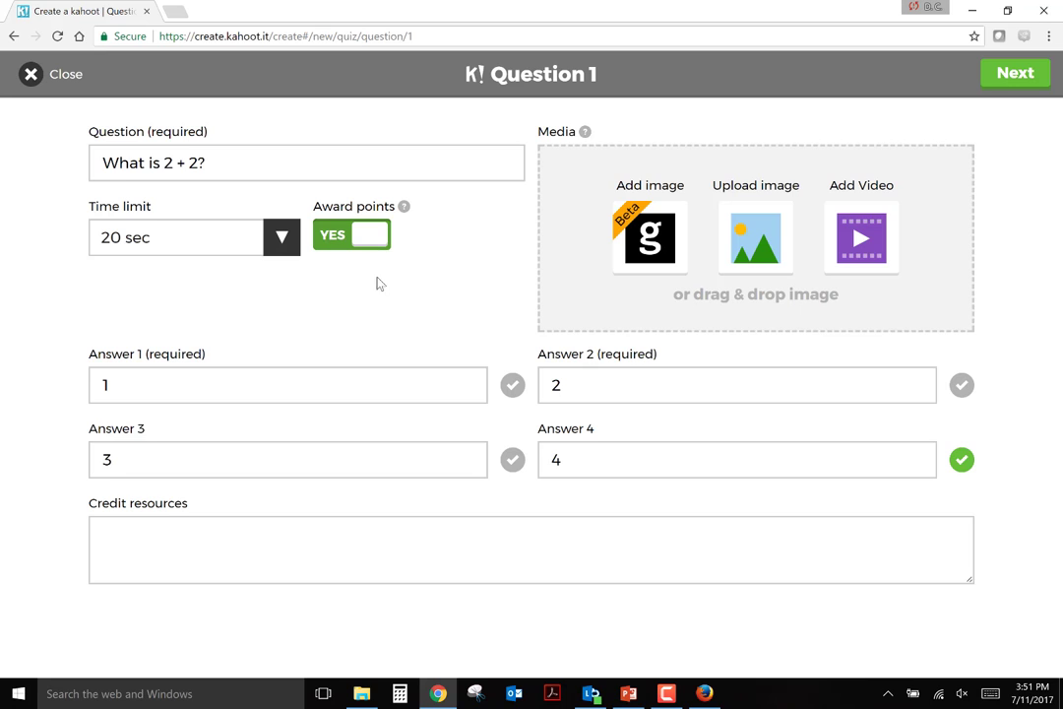
Finish the question and leave the quiz creator without saving, returning to the list of the account's own kahoots
click(1014, 72)
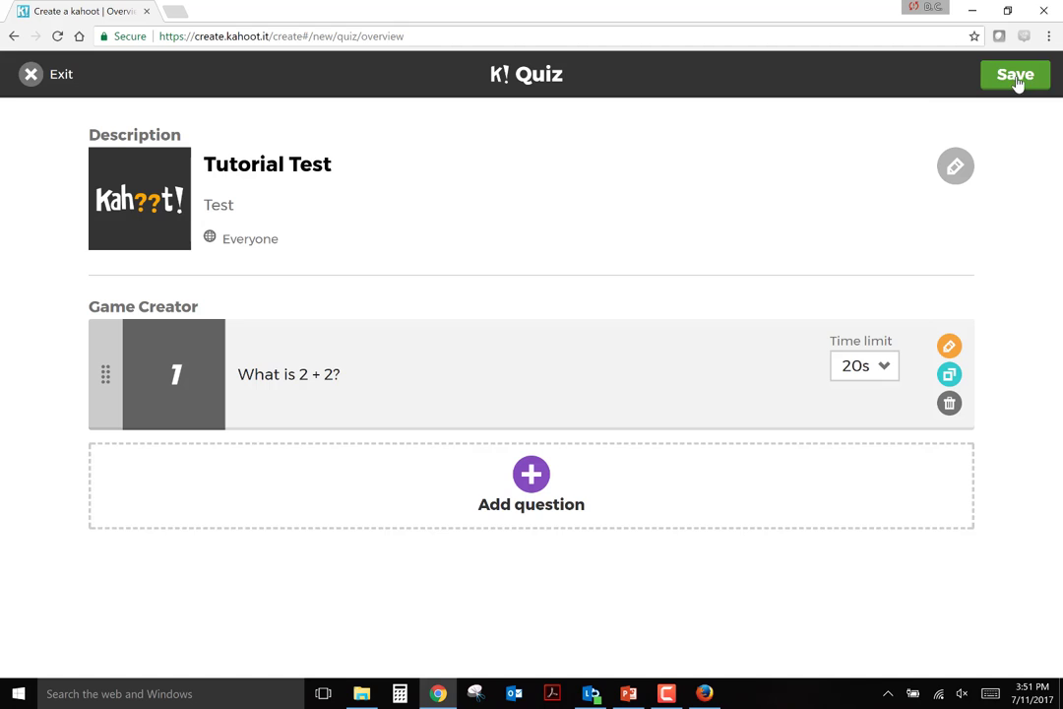
click(32, 69)
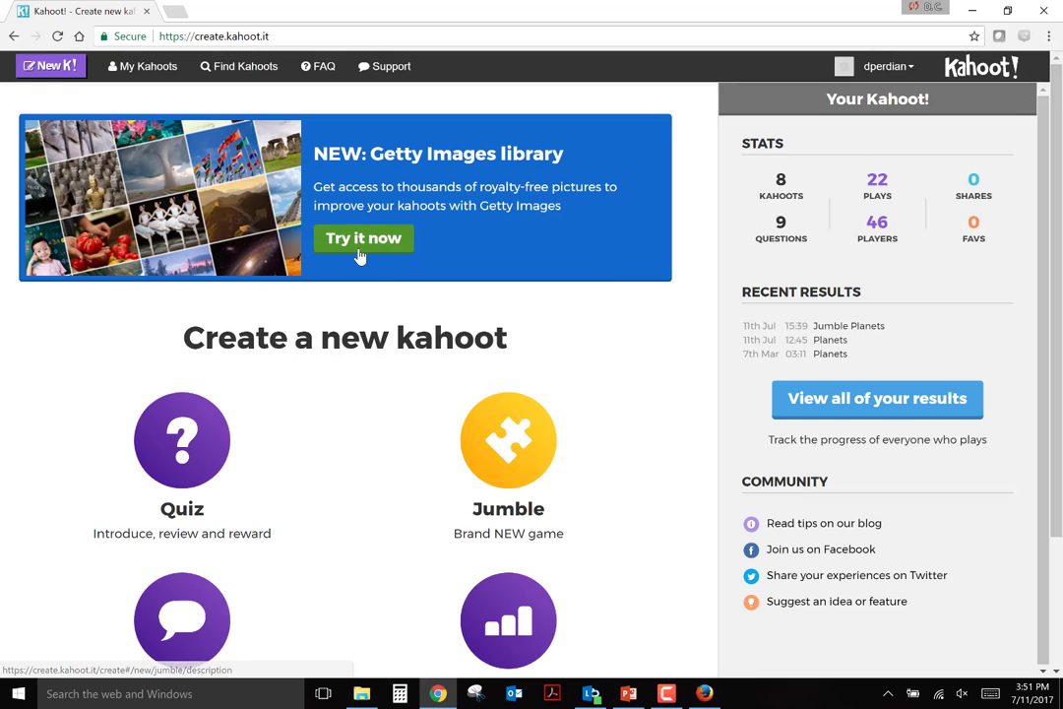
click(157, 74)
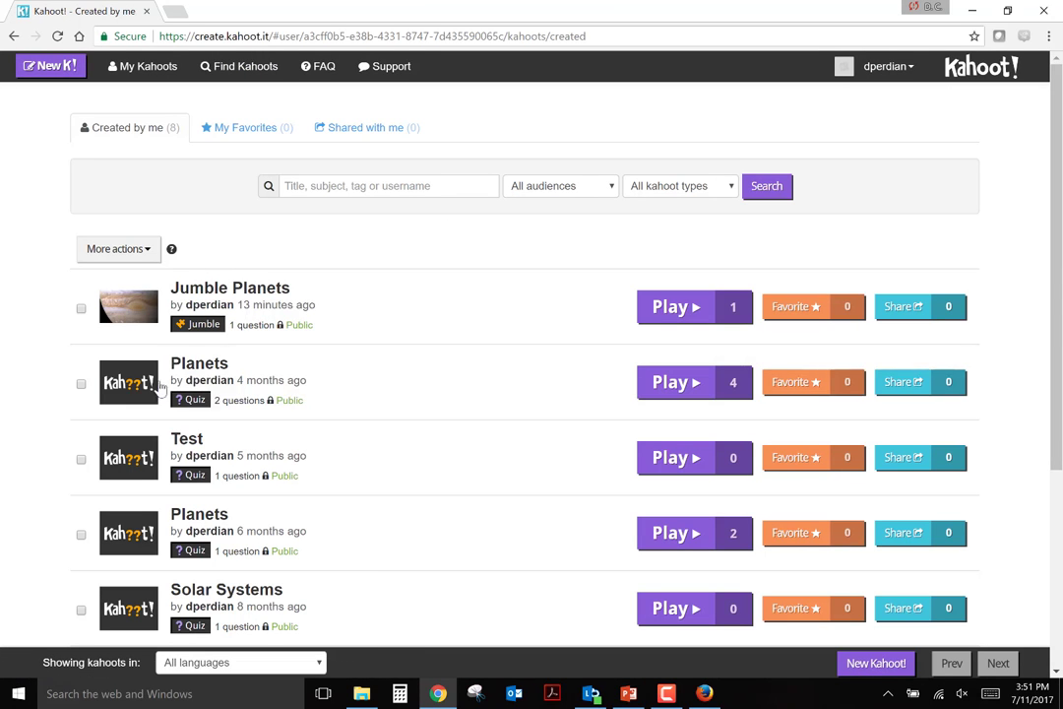
Launch the two-question Planets quiz in Classic mode and arrange its lobby side by side with the Firefox window
mouse_move(187, 369)
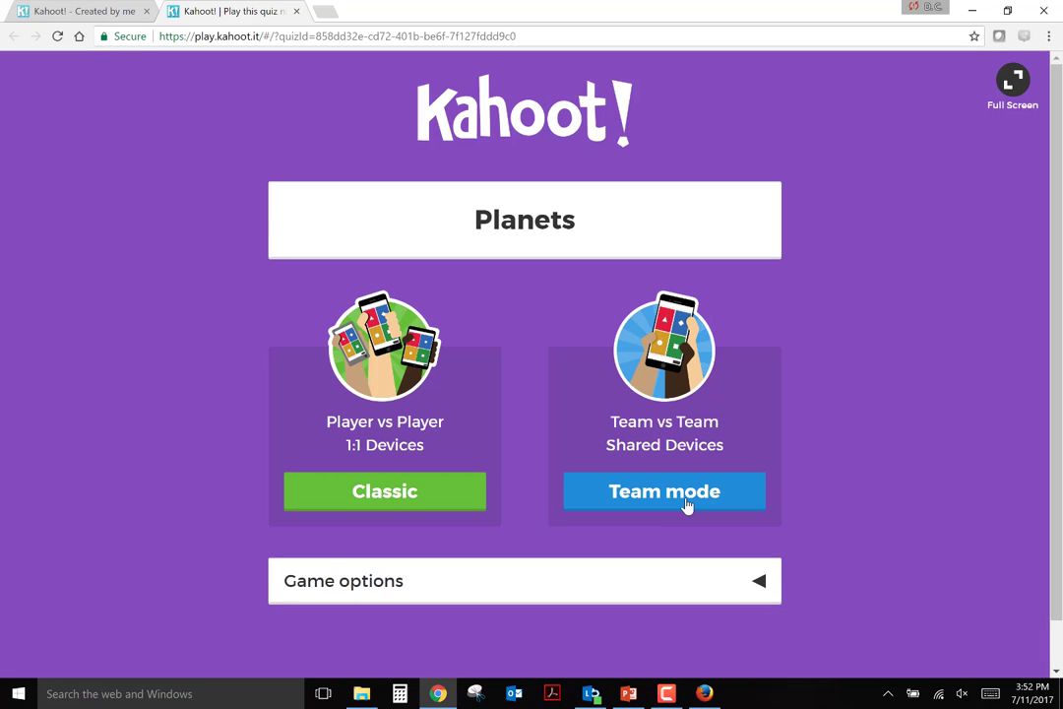
click(324, 499)
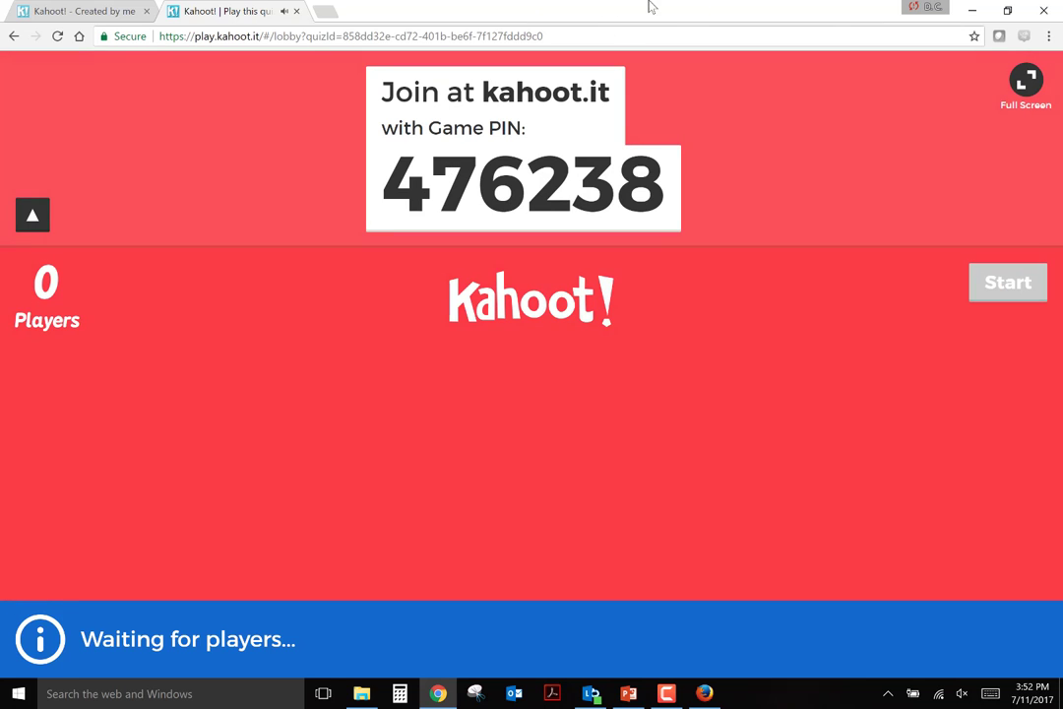
key(super+Left)
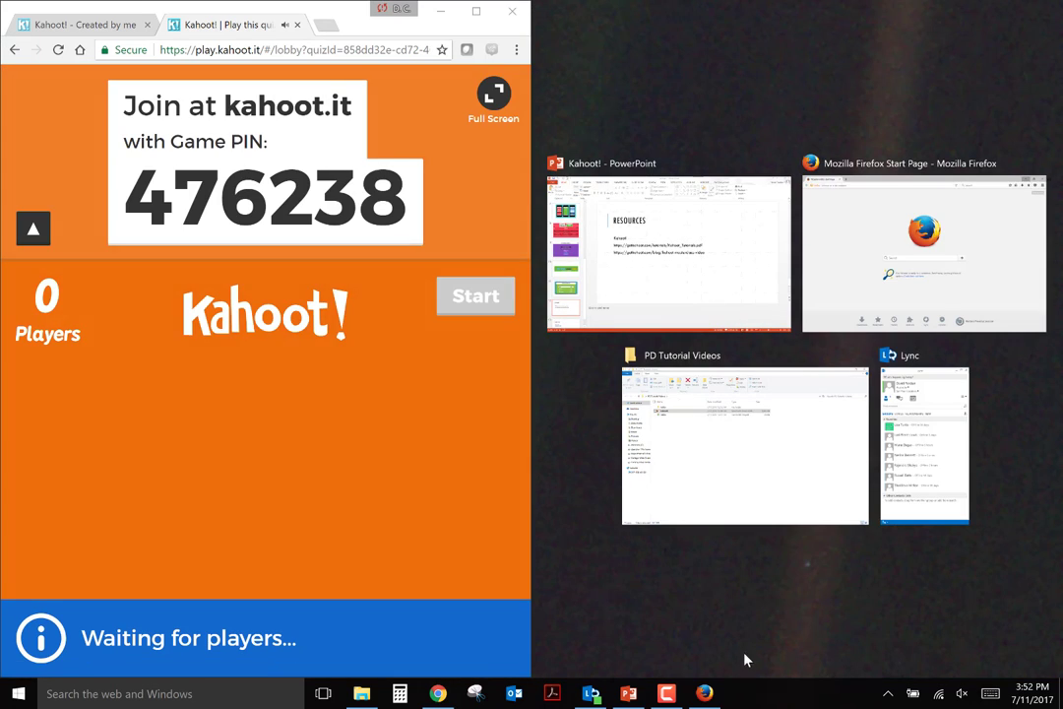
click(937, 300)
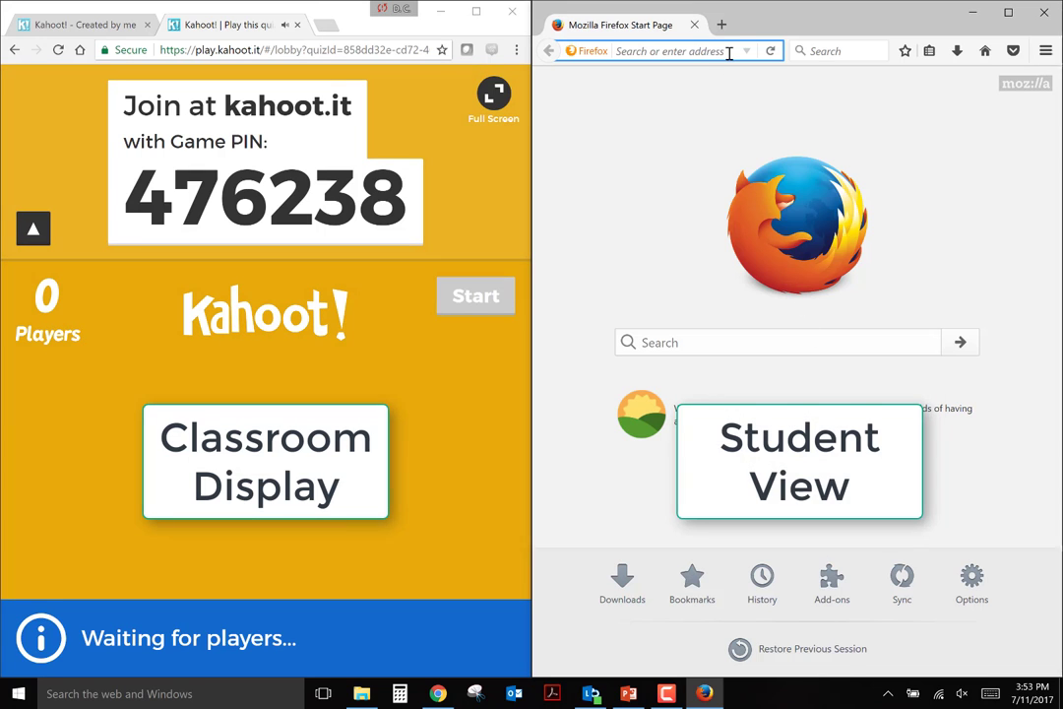
Open kahoot.it in Firefox and join the Planets game as a student by entering the game PIN and a nickname
text(kahoot.it/)
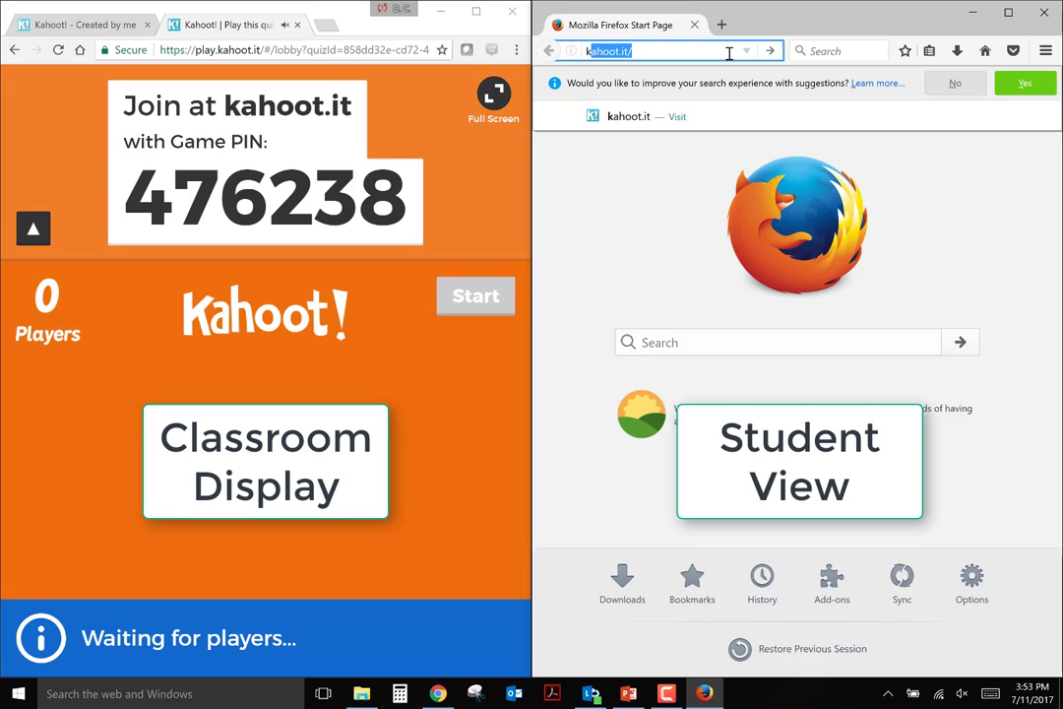
key(Return)
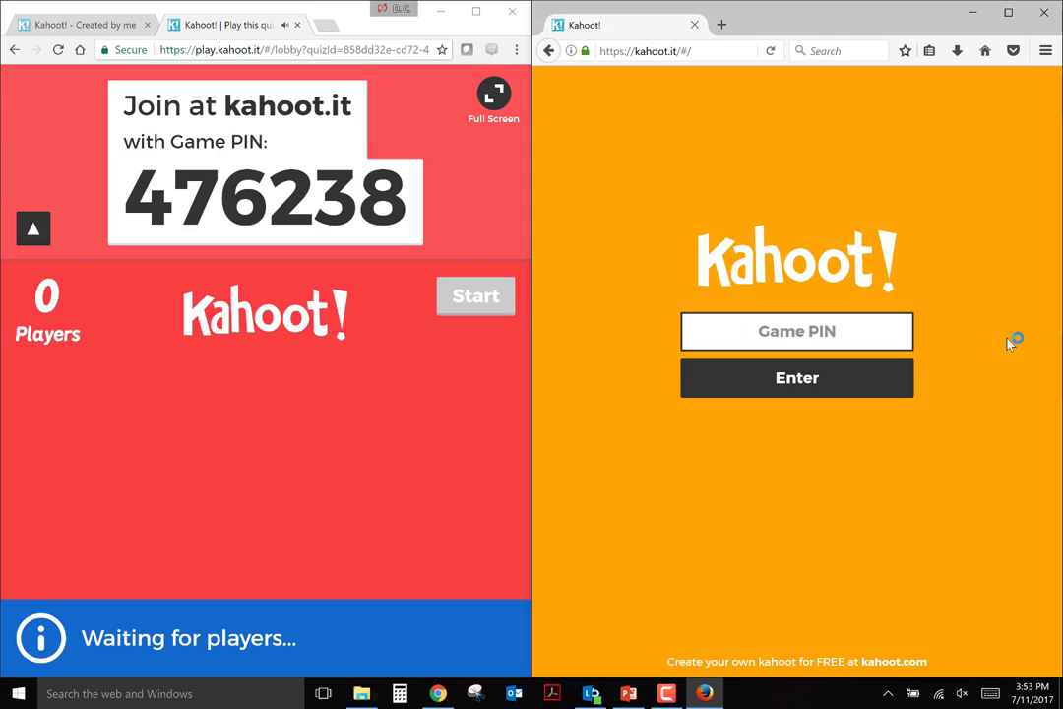
click(850, 331)
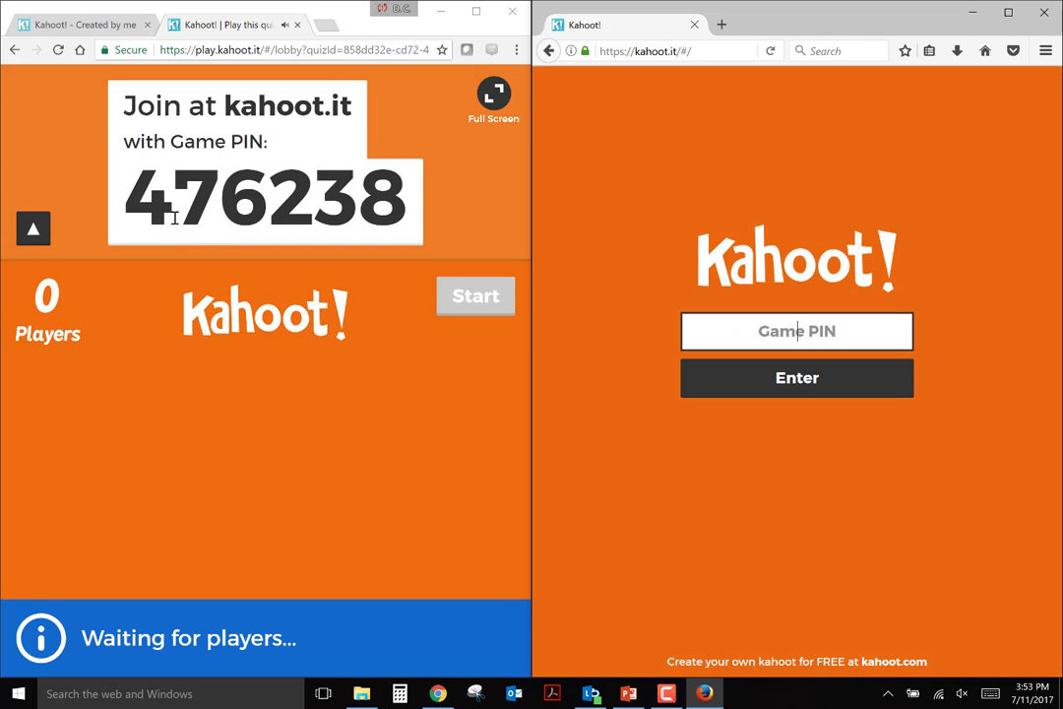
text(476)
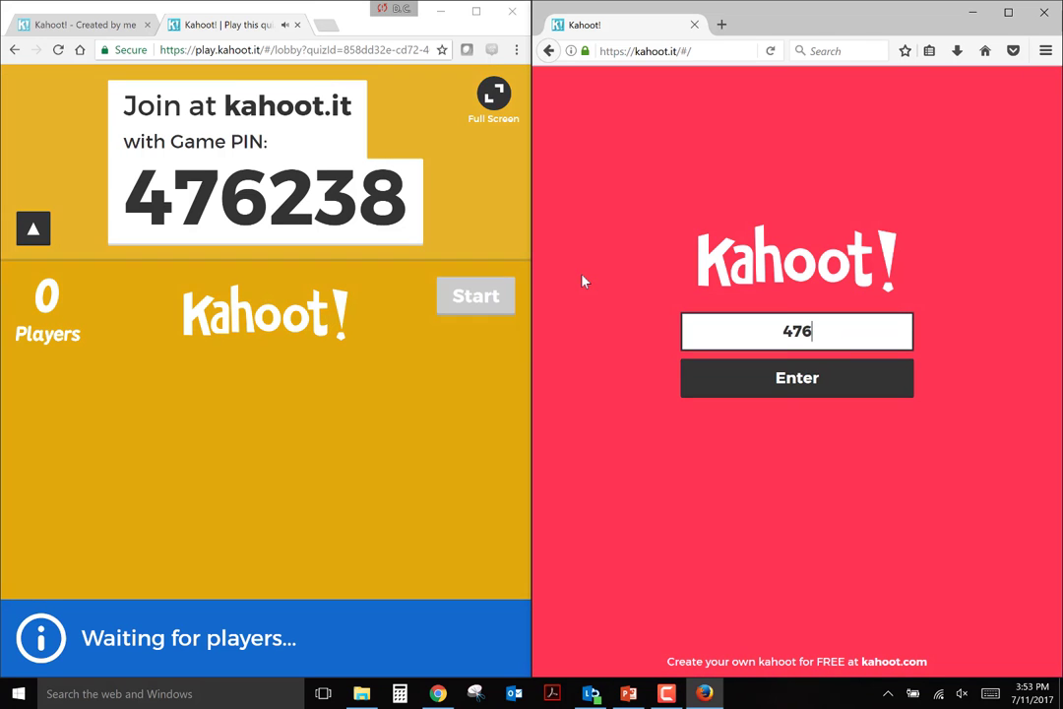
text(238)
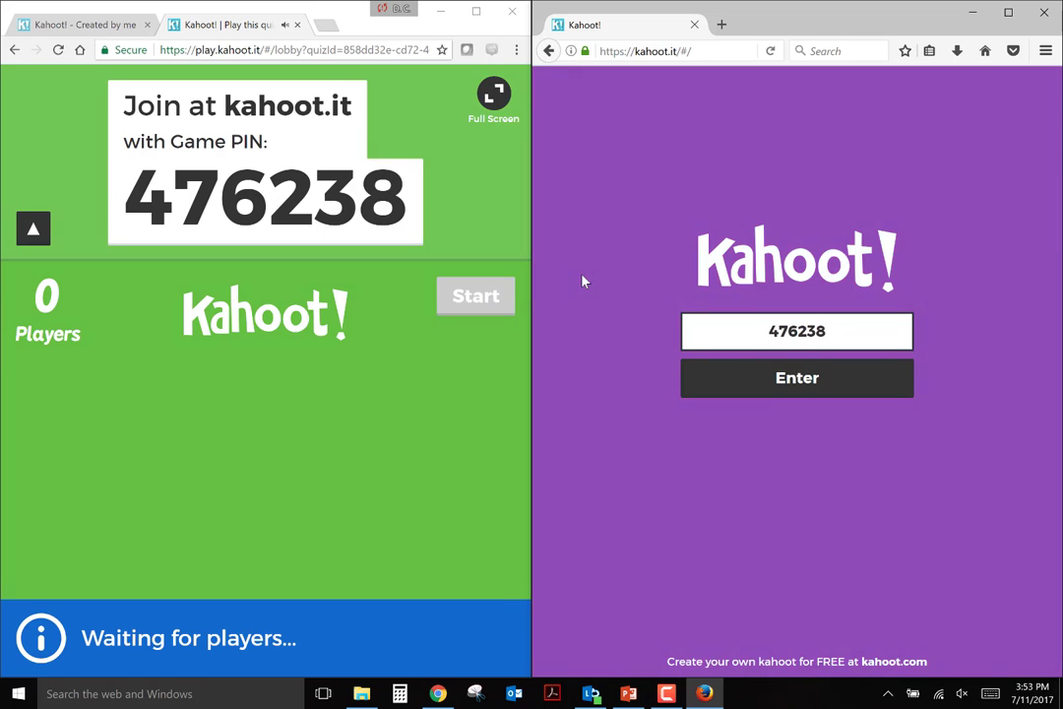
key(Return)
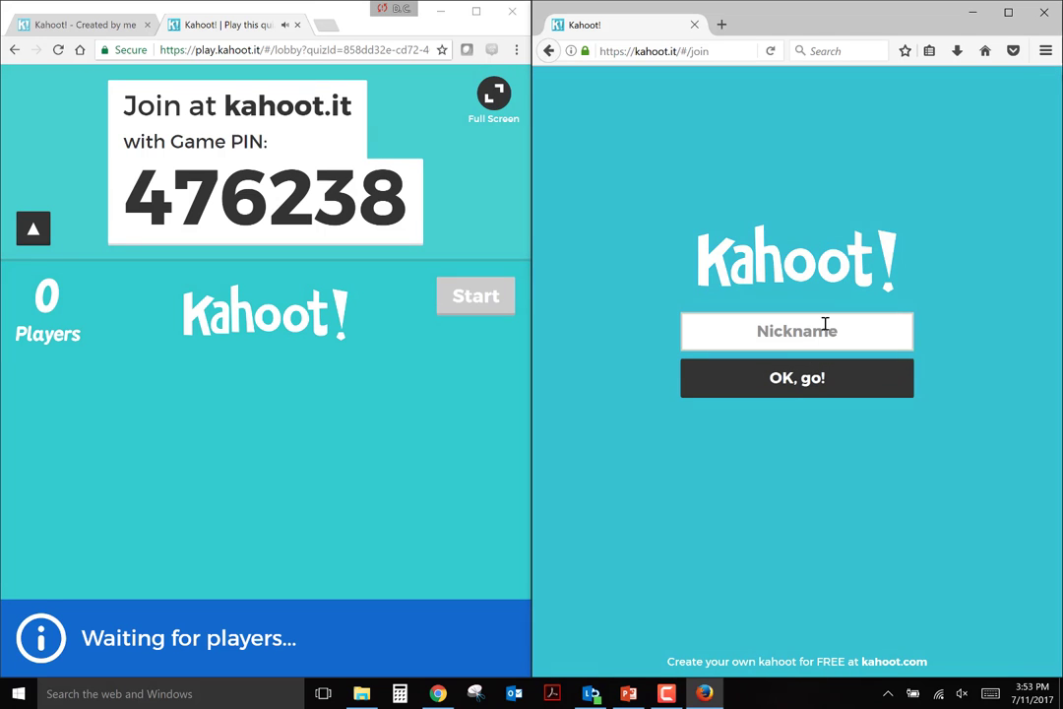
text(David)
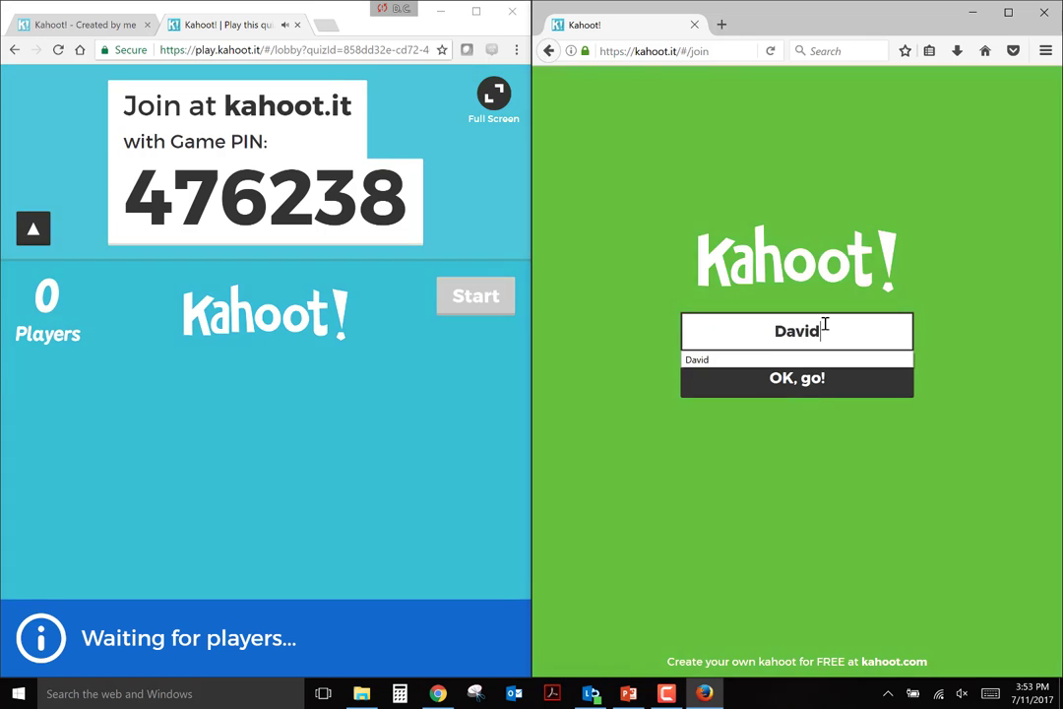
key(Return)
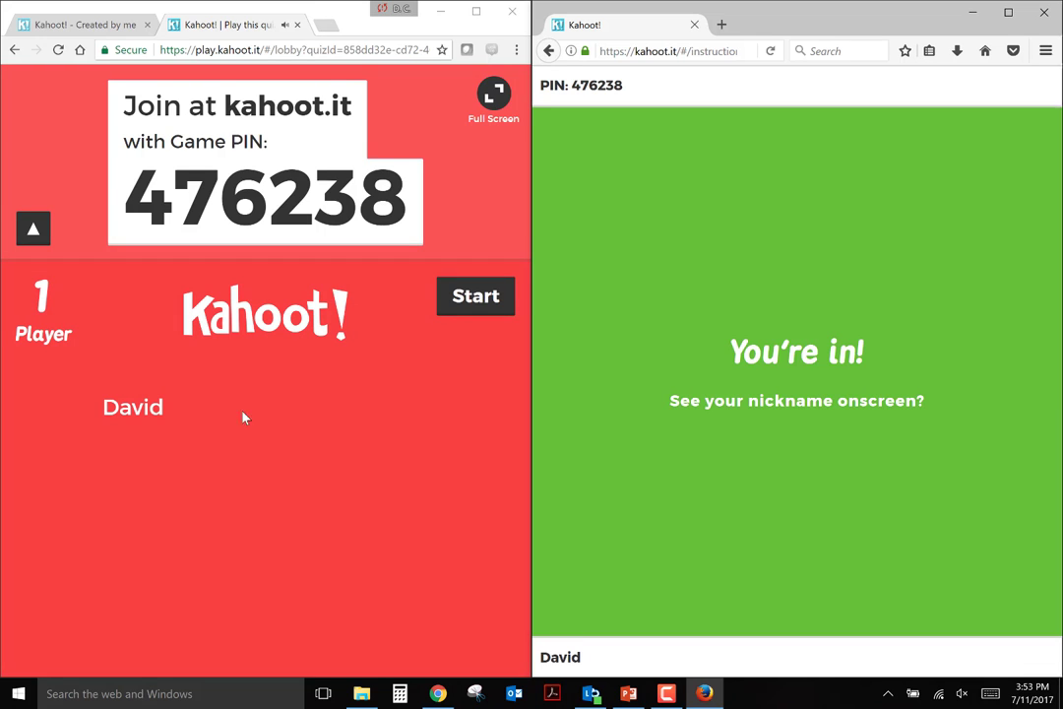
Remove the student player from the Planets lobby and rejoin with the game PIN and the same nickname
click(146, 416)
click(837, 336)
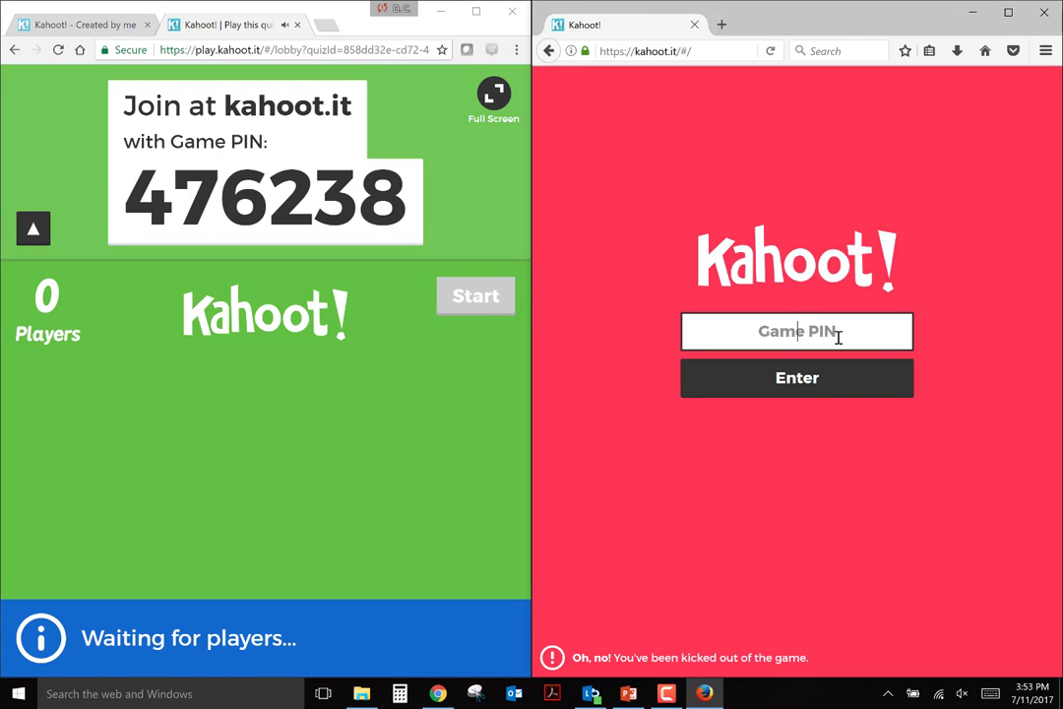
text(476)
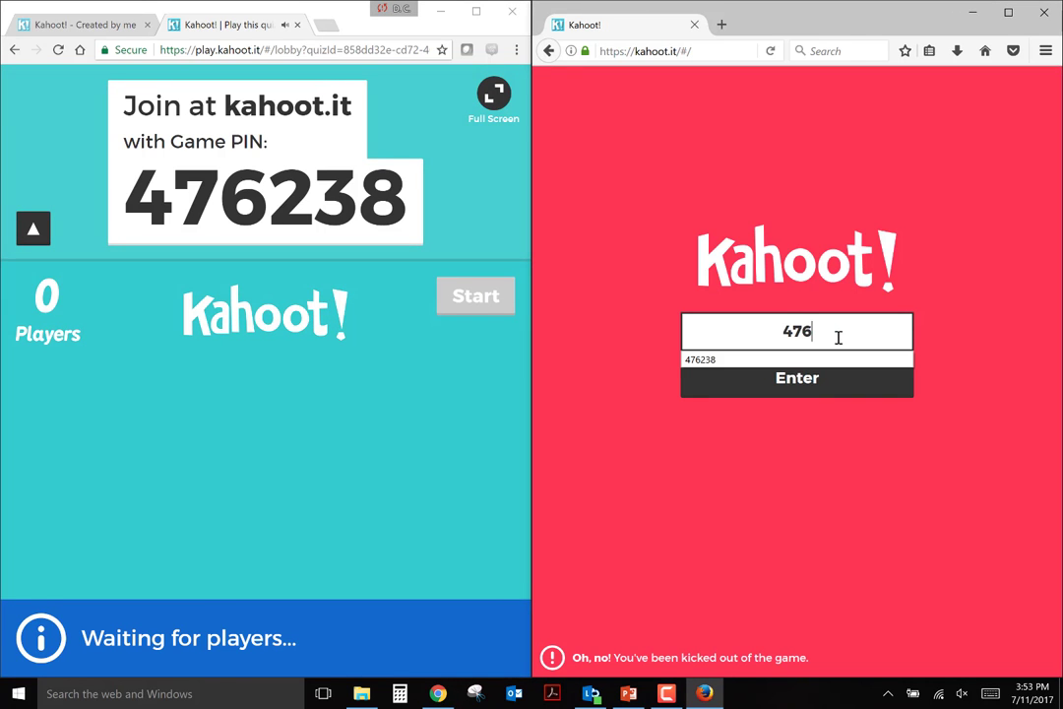
text(238)
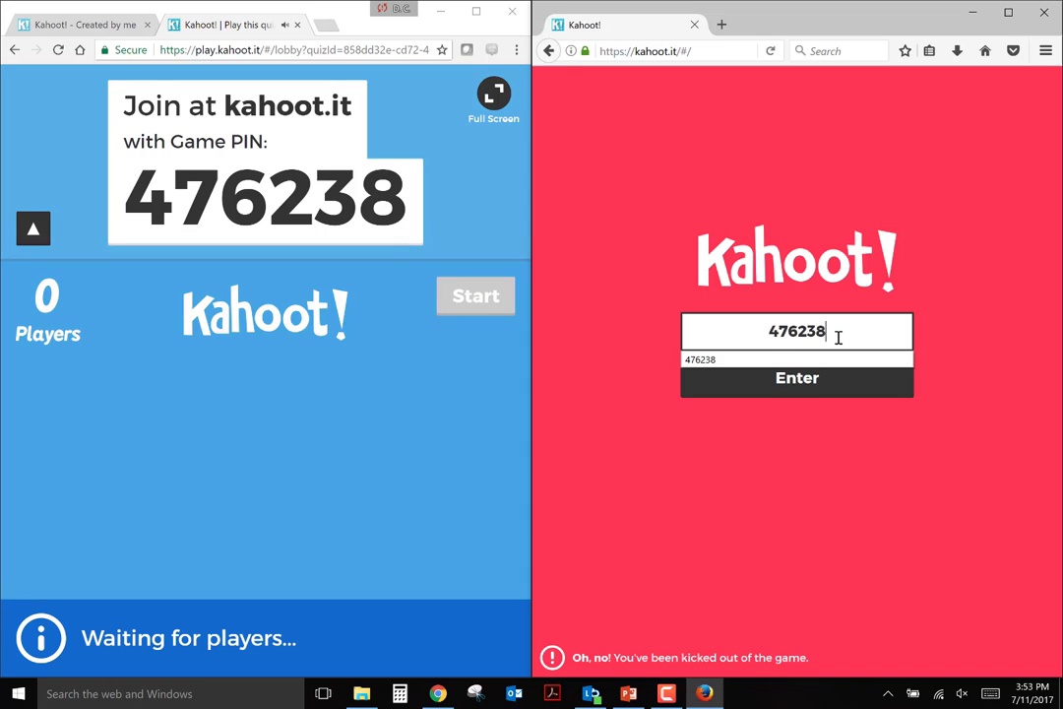
key(Return)
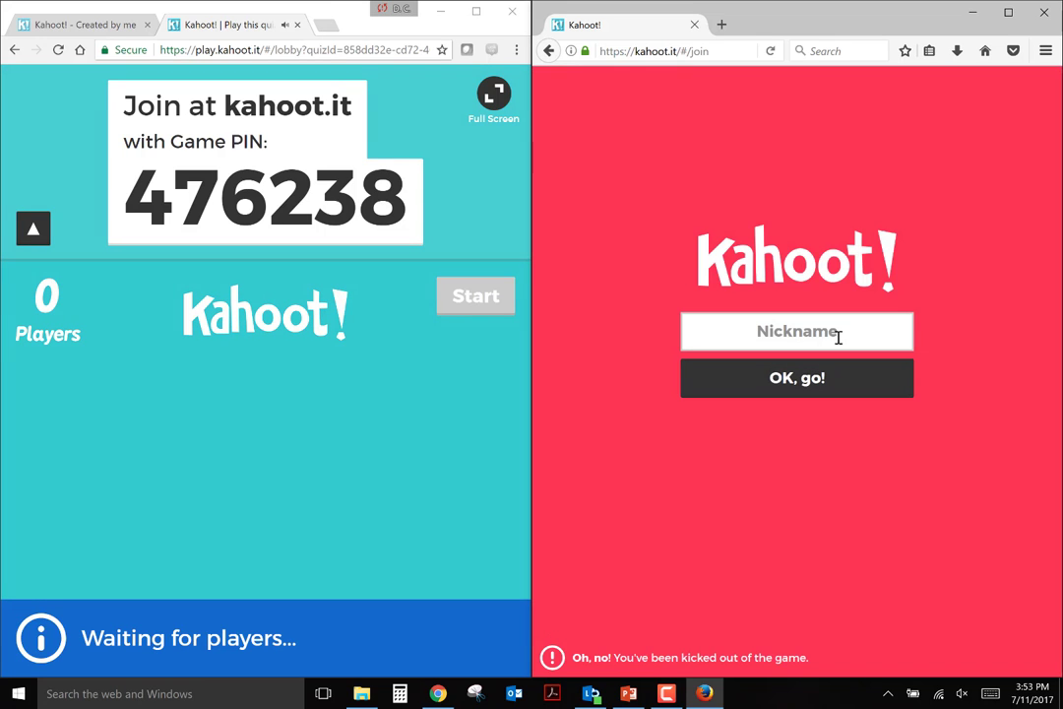
text(David)
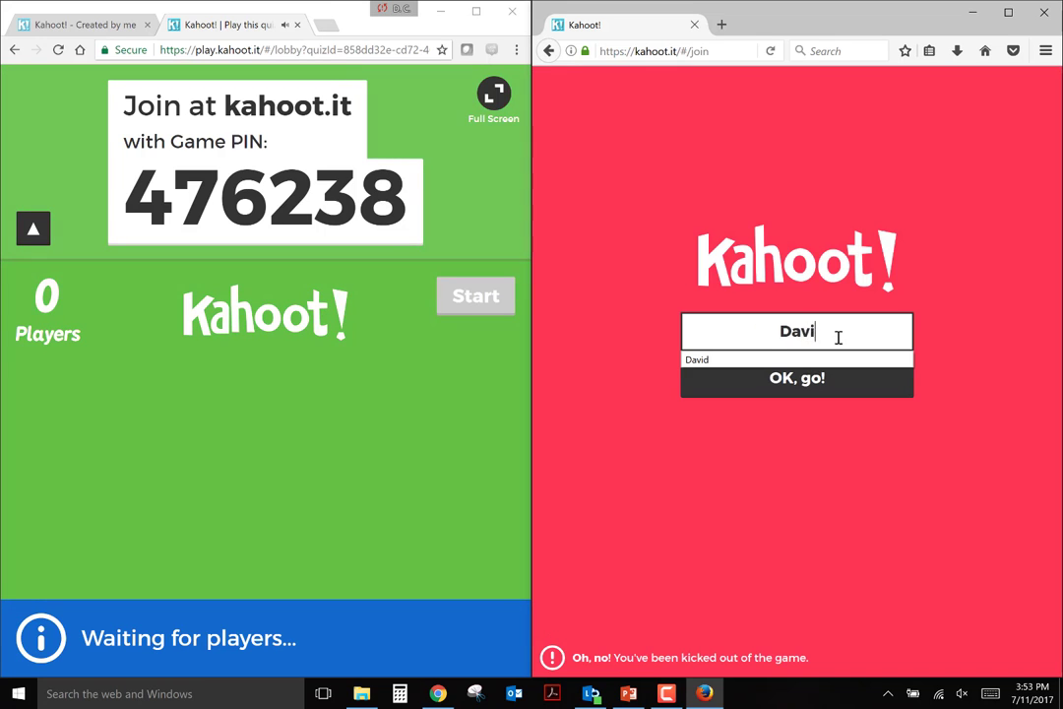
key(Return)
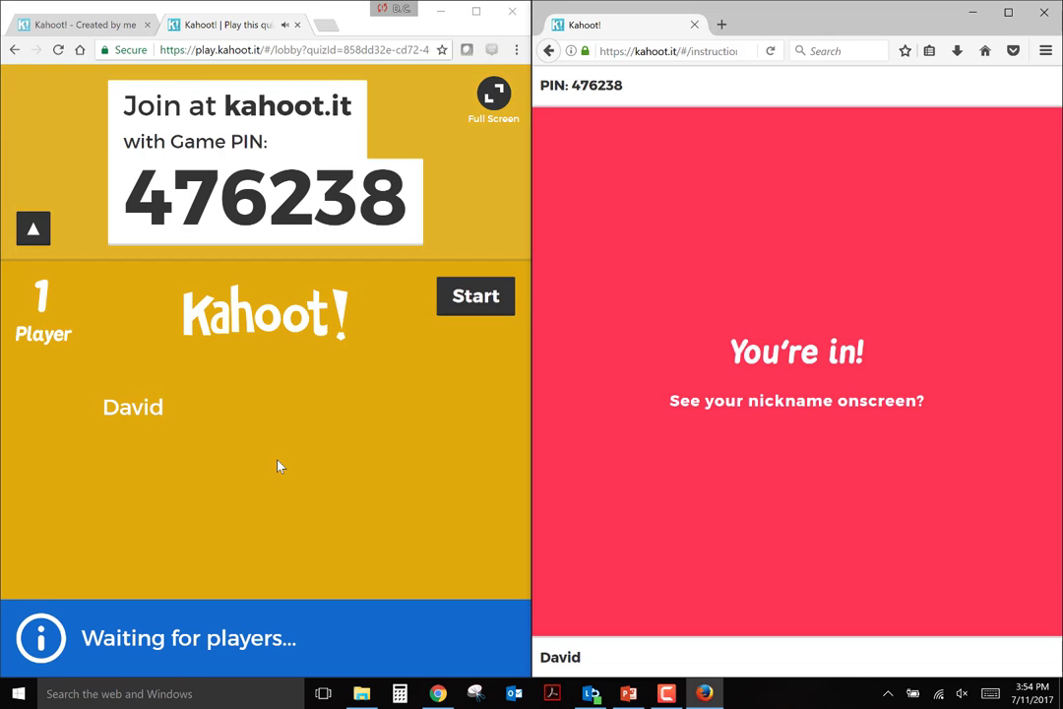
Start the Planets game, answer the dwarf planet question with Pluto in the student view, and continue past the scoreboard
click(476, 298)
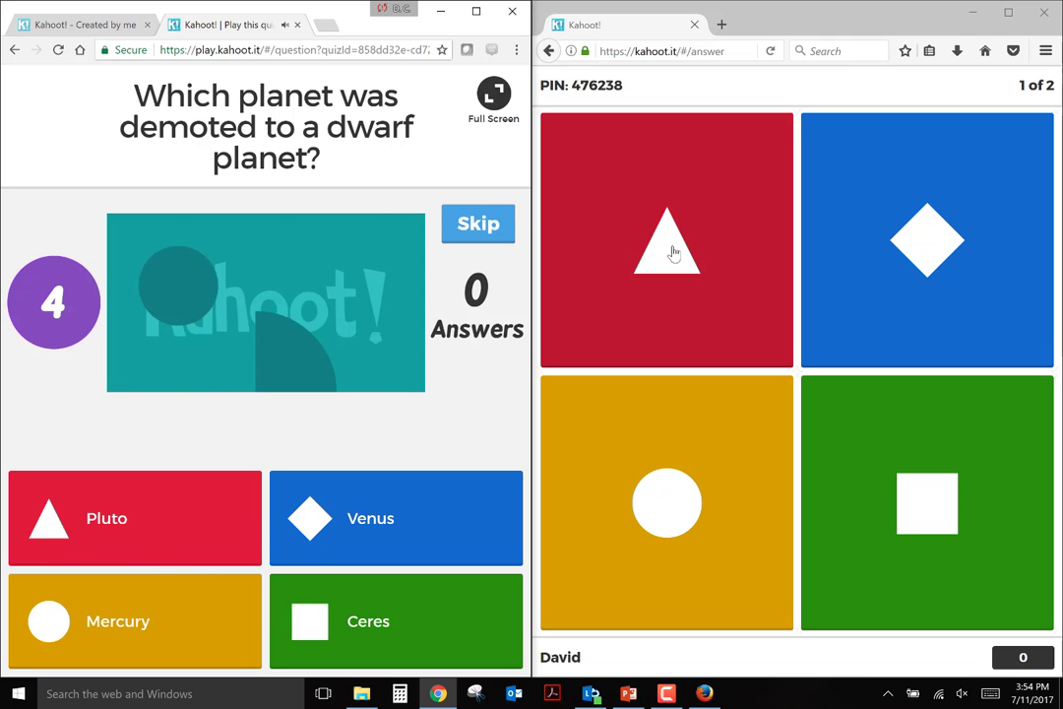
click(672, 253)
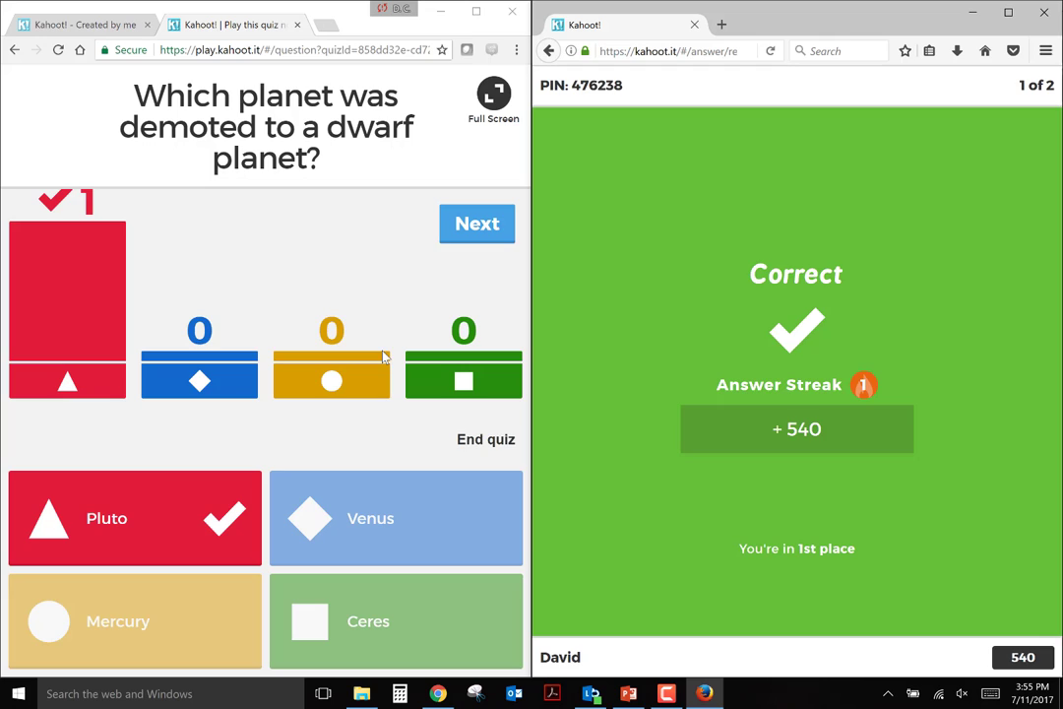
click(482, 226)
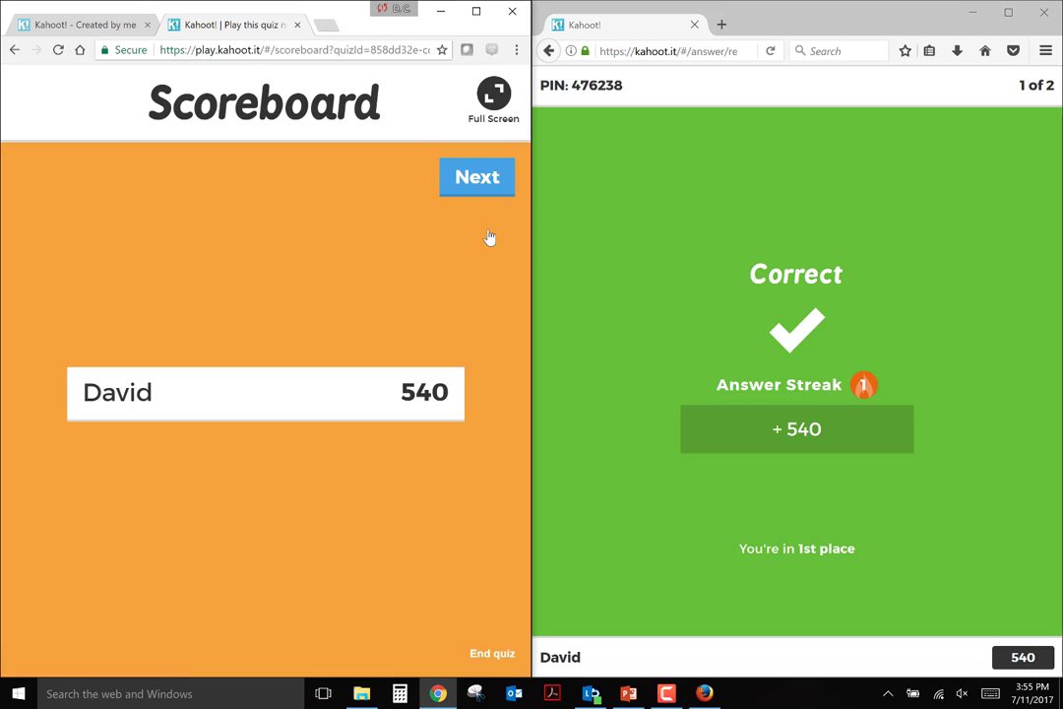
click(485, 185)
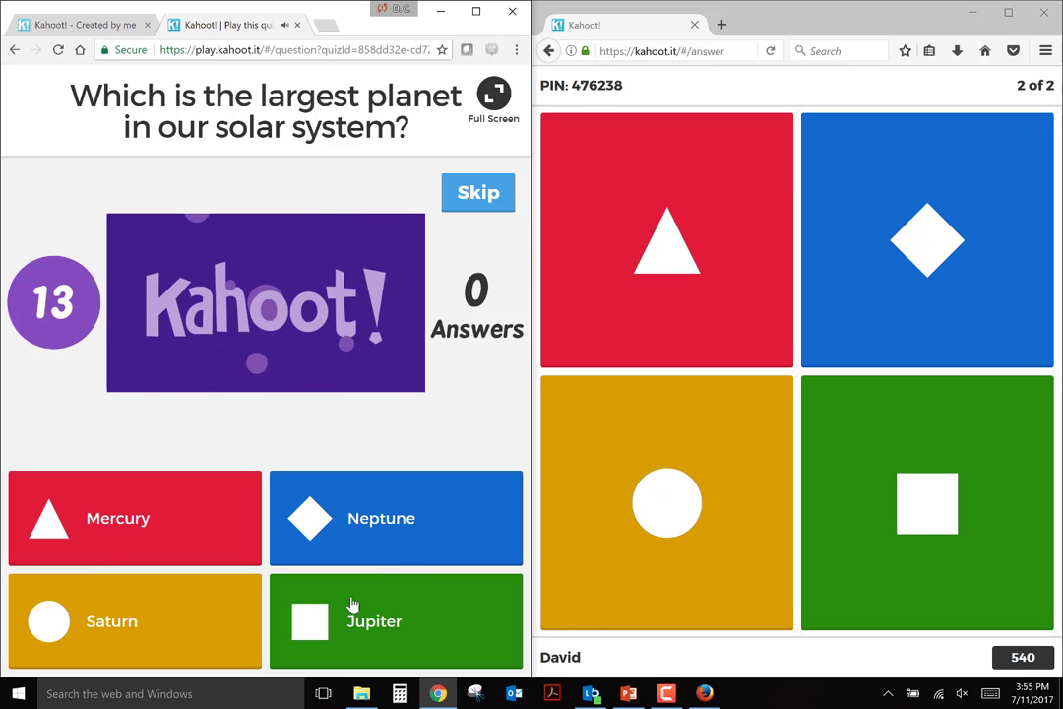
Answer the largest planet question with Jupiter in the student view and advance the quiz to its final results
click(954, 501)
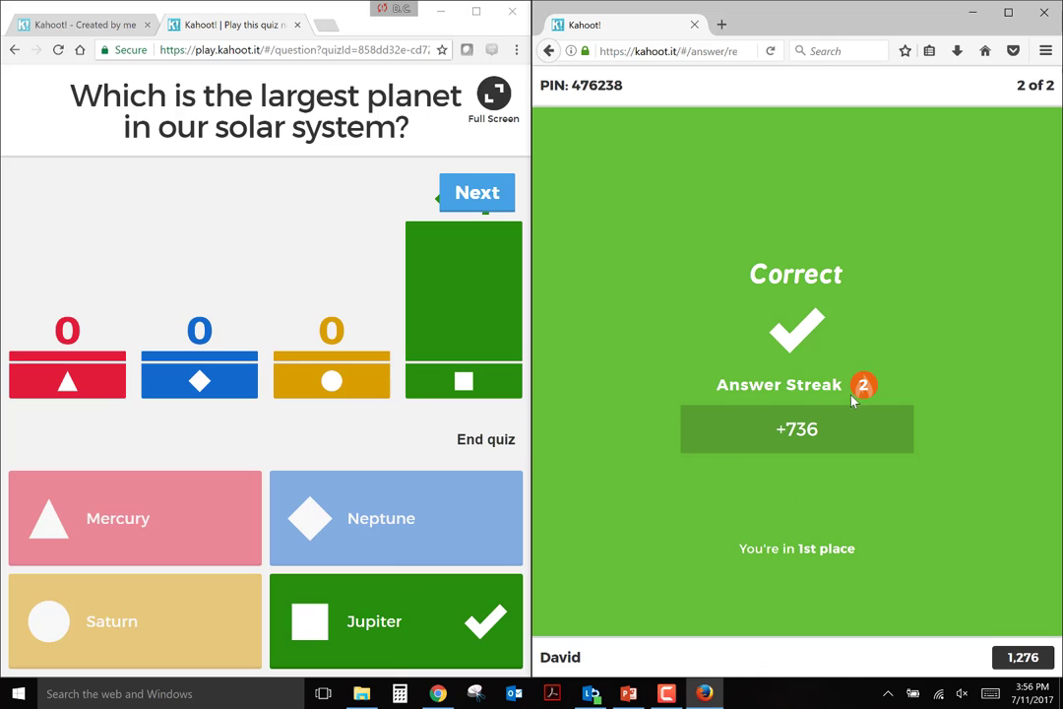
click(474, 201)
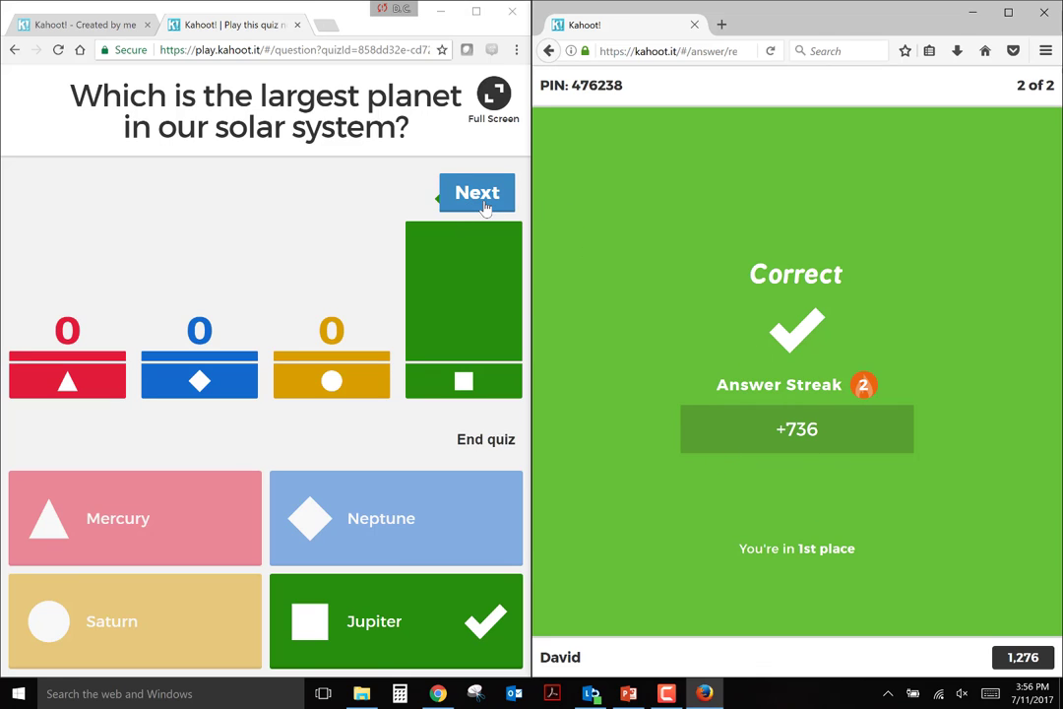
click(479, 199)
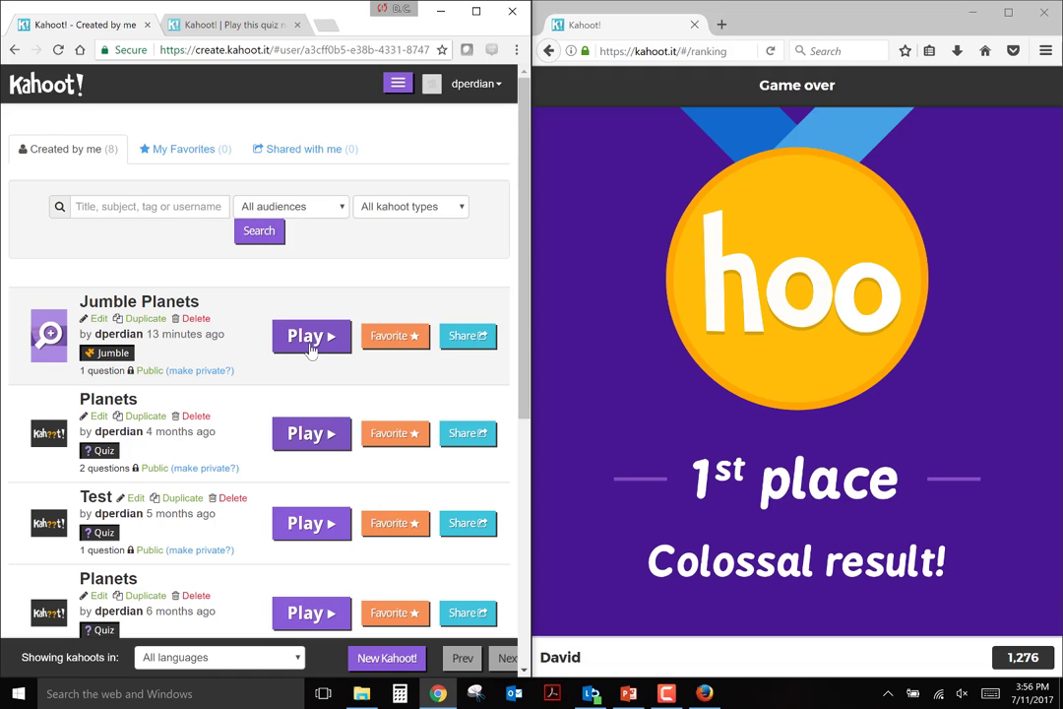
Launch the Jumble Planets kahoot in Classic mode from the list of the account's own kahoots
click(310, 347)
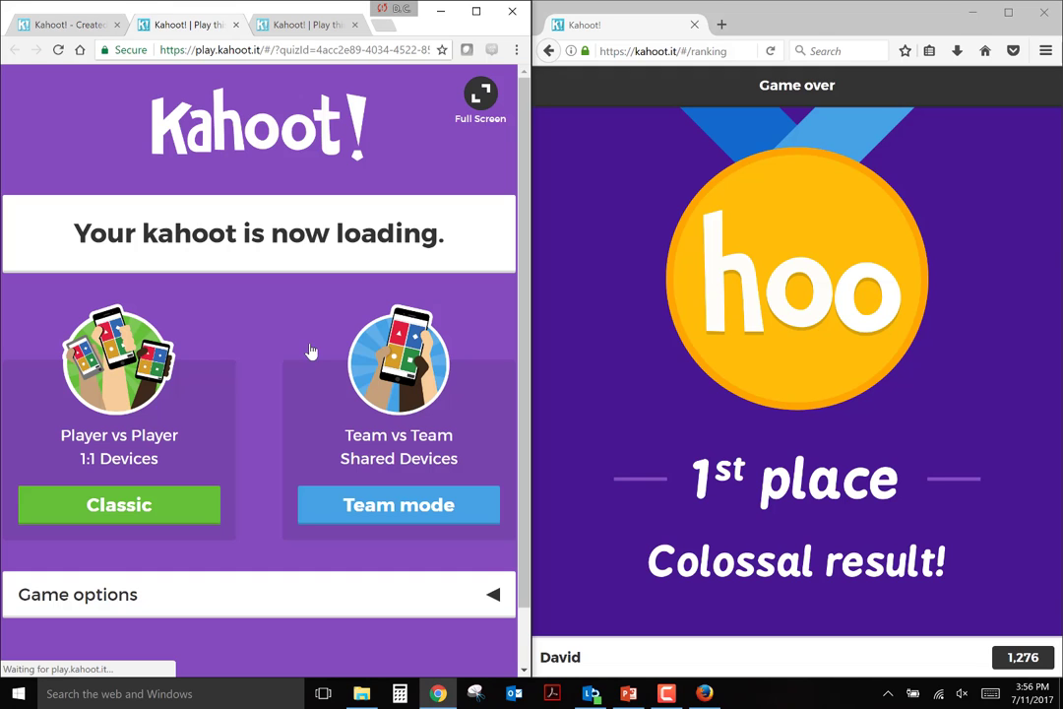
click(142, 507)
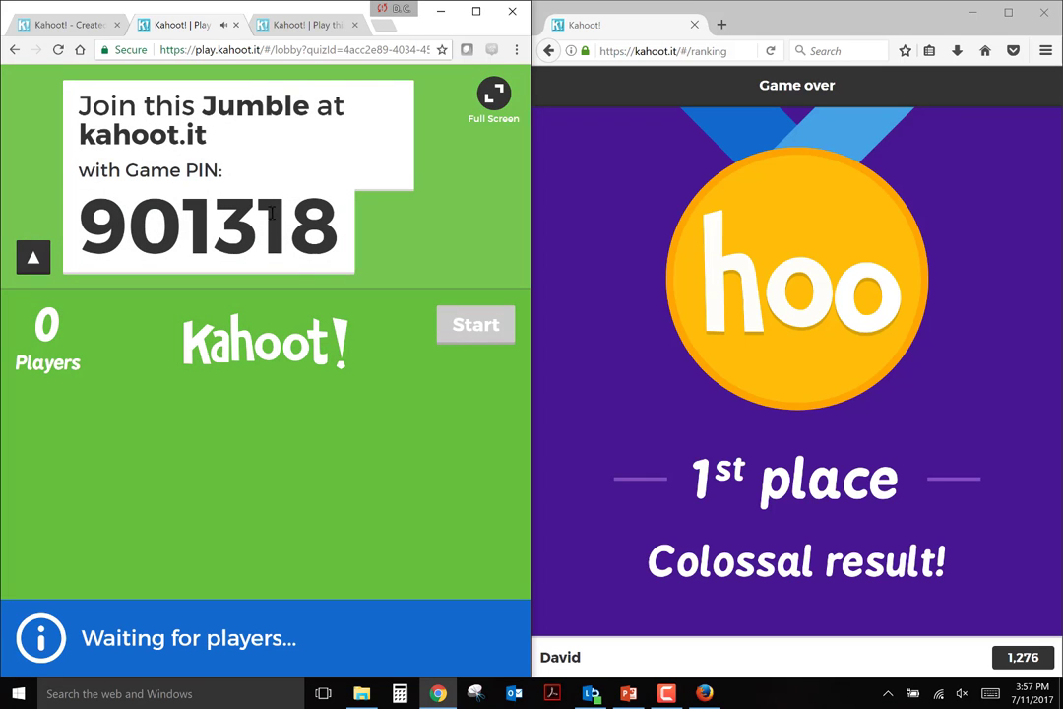
Reopen kahoot.it in the student browser, confirming that the finished game's page is left
click(724, 50)
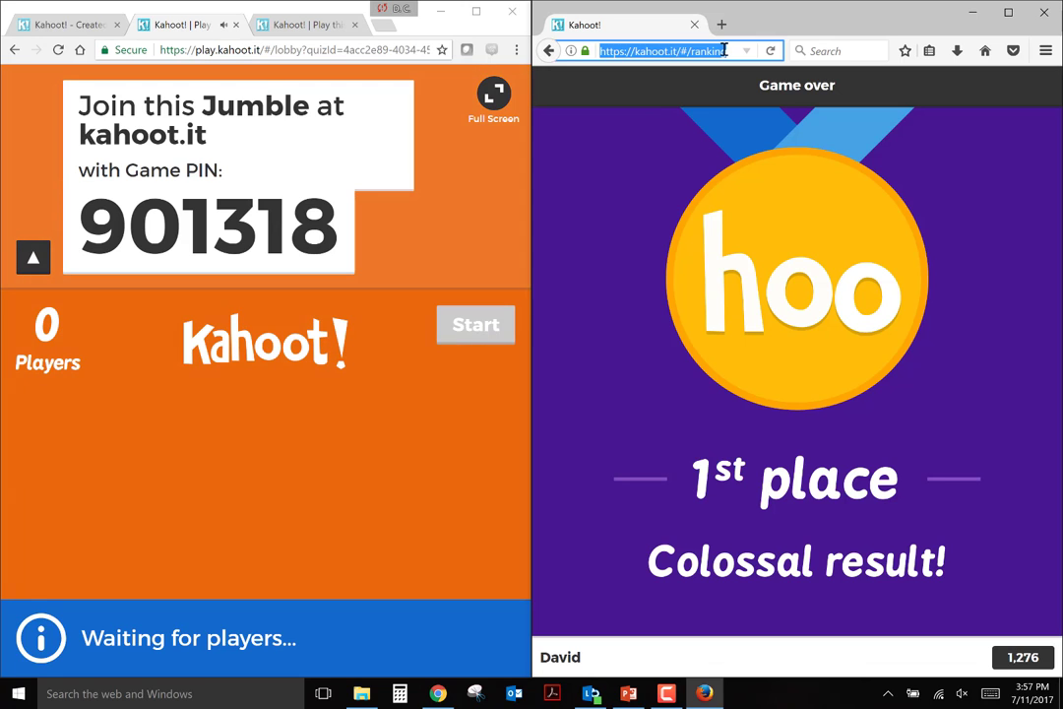
text(g)
key(Escape)
key(BackSpace)
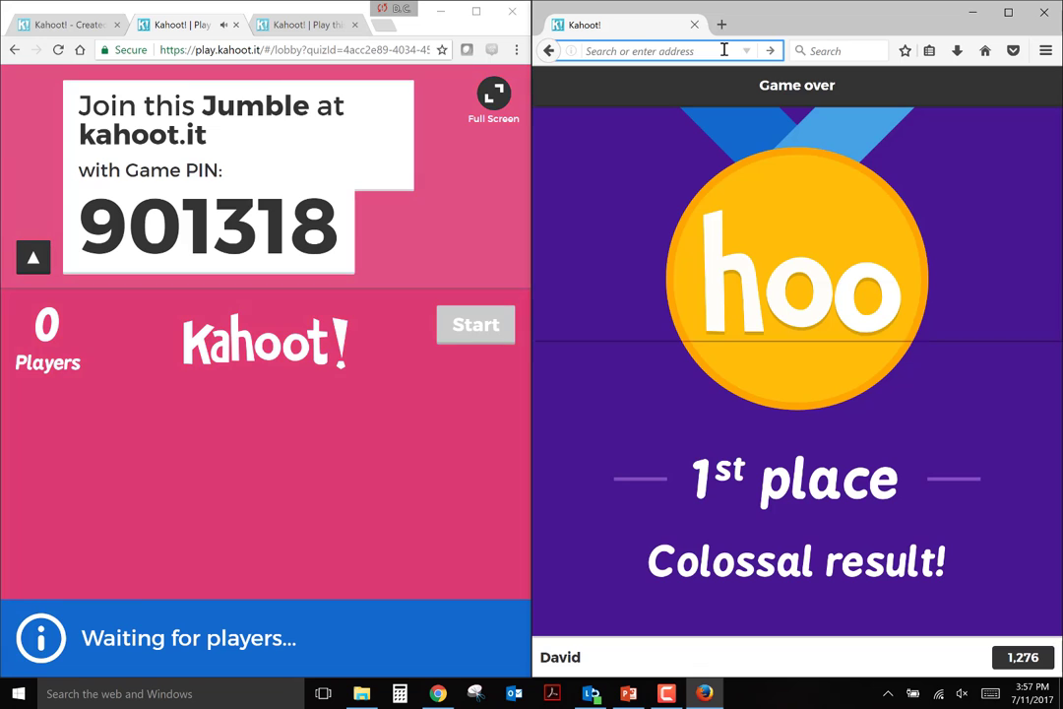
text(kahoot.it/)
key(Return)
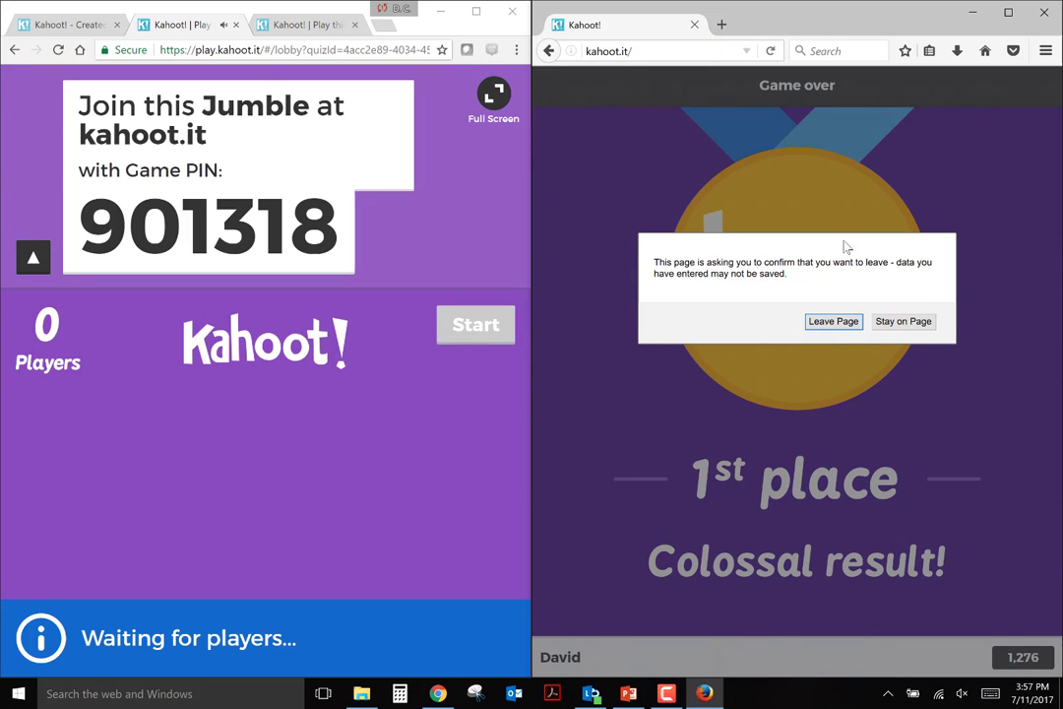
click(834, 321)
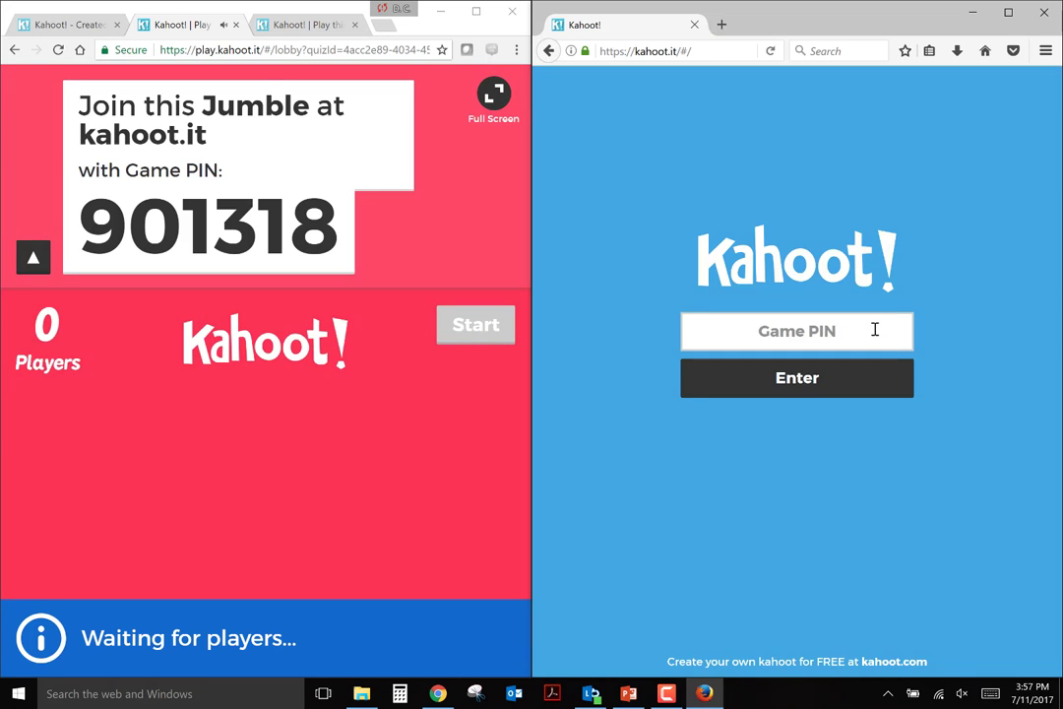
Join the Jumble game in the student view with the game PIN and the player's nickname, and start it from the classroom view
text(90)
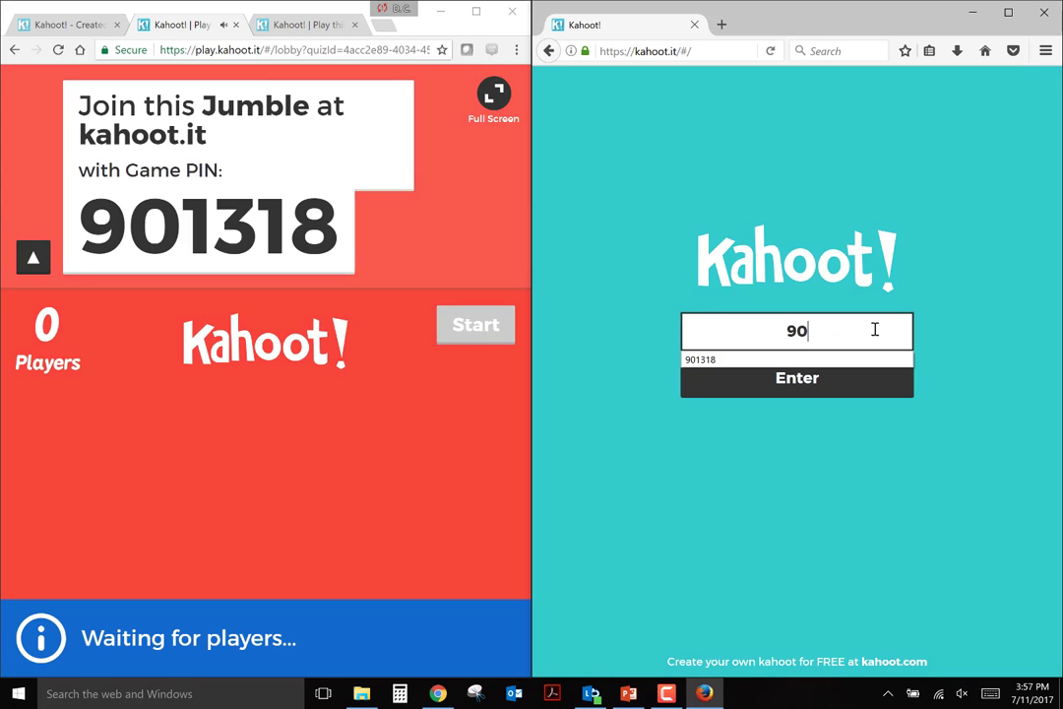
text(1318)
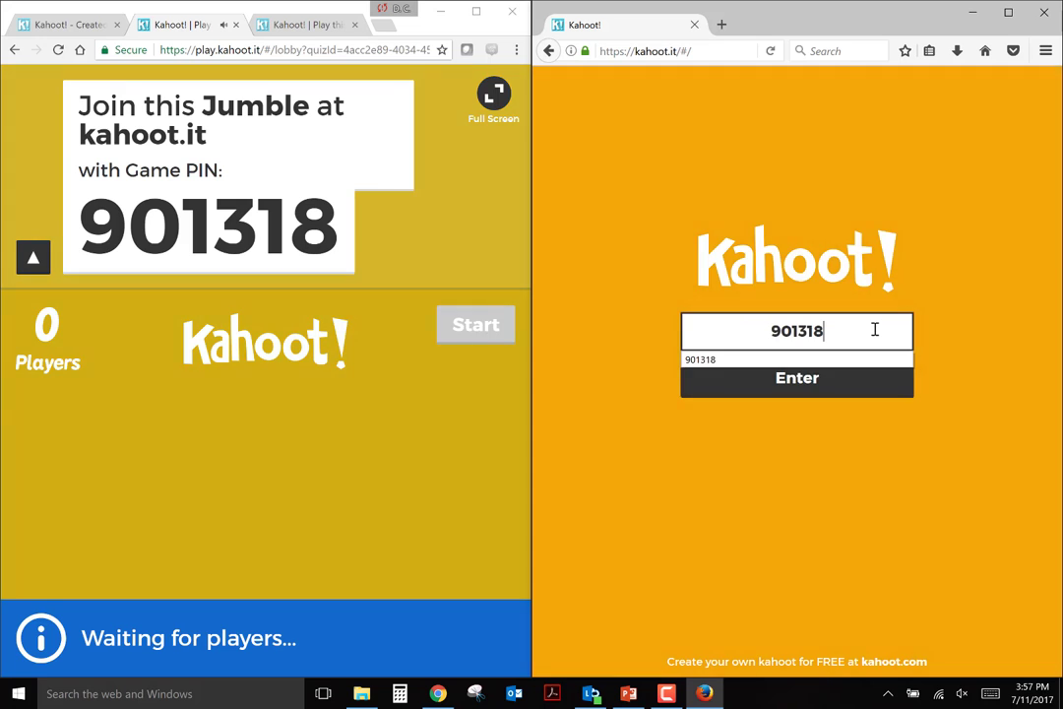
key(Return)
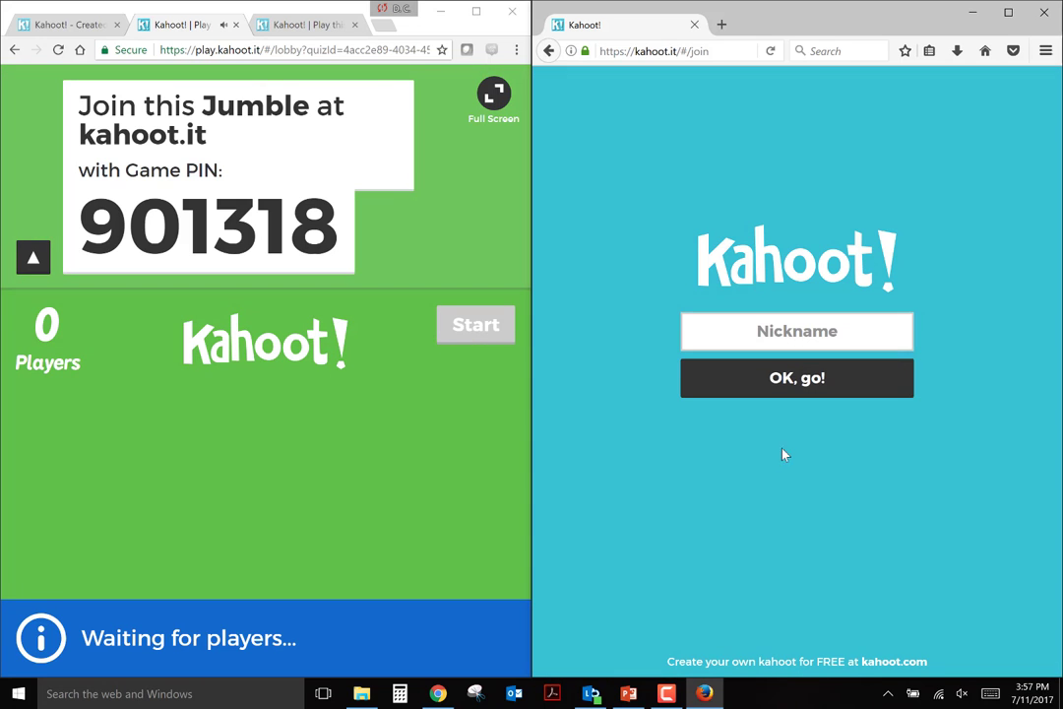
click(786, 348)
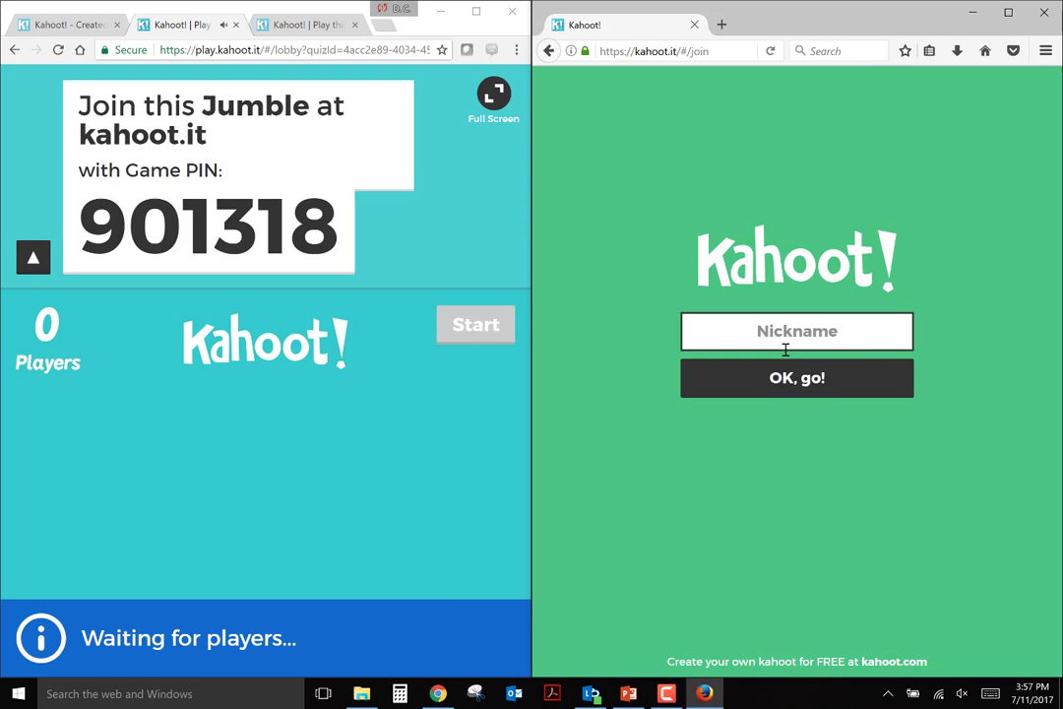
text(David)
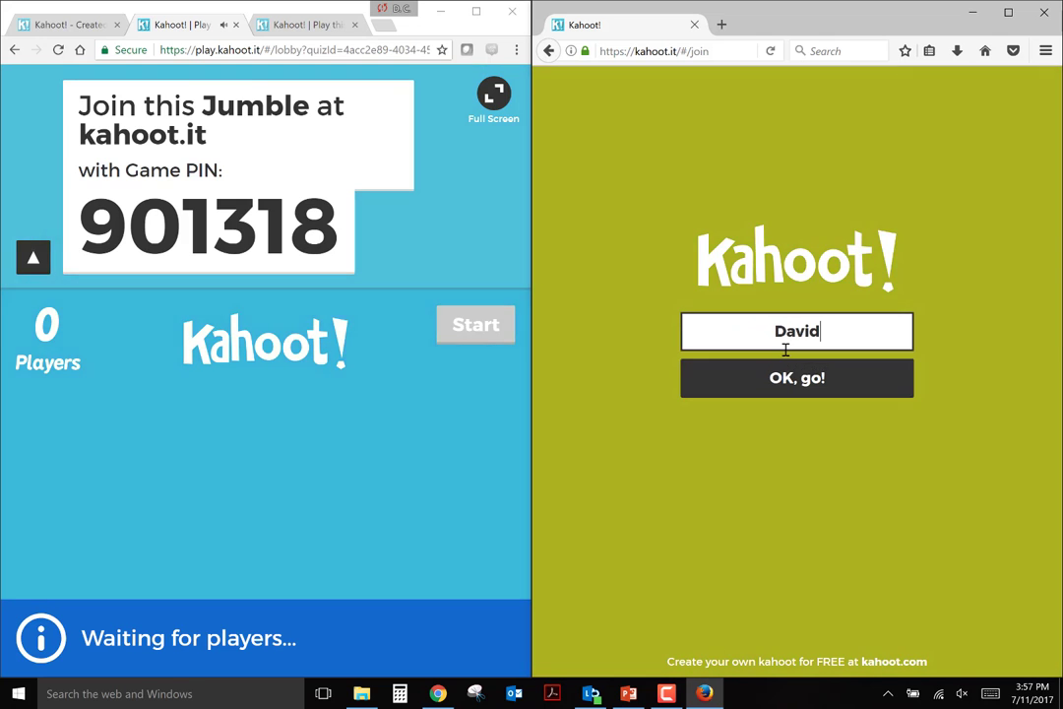
key(Return)
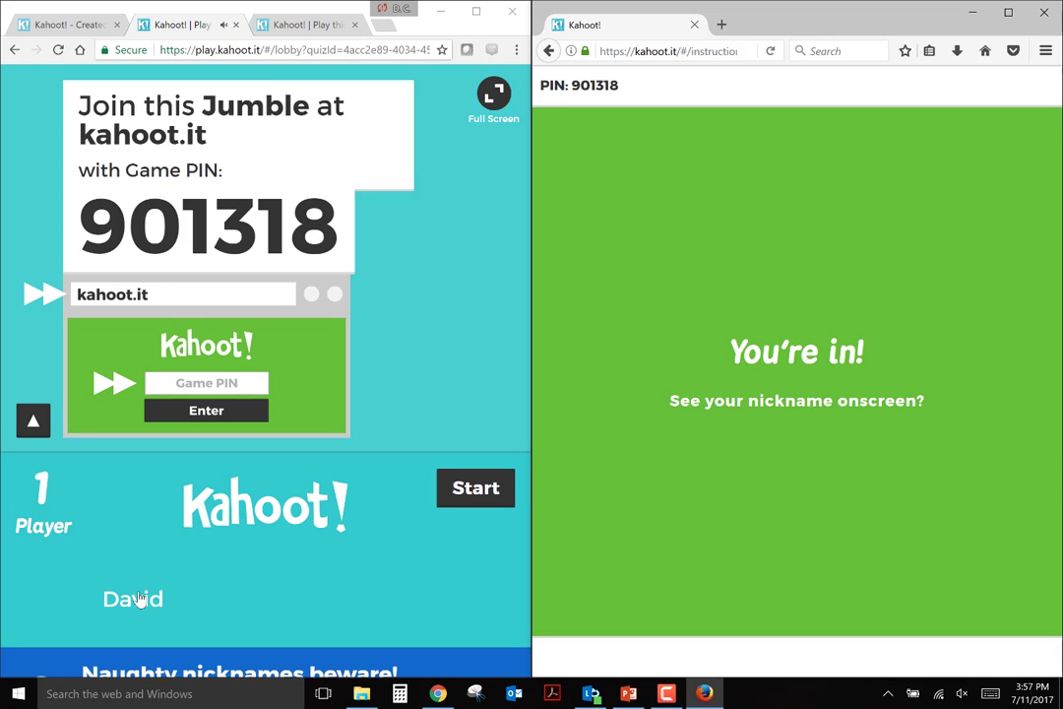
click(138, 600)
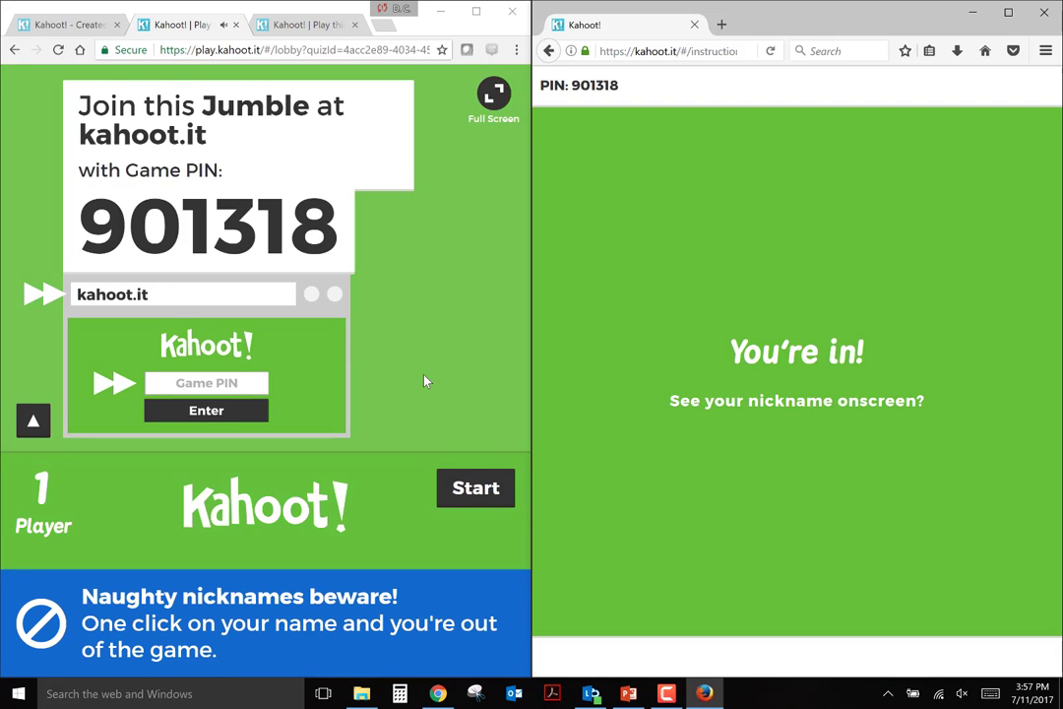
click(475, 489)
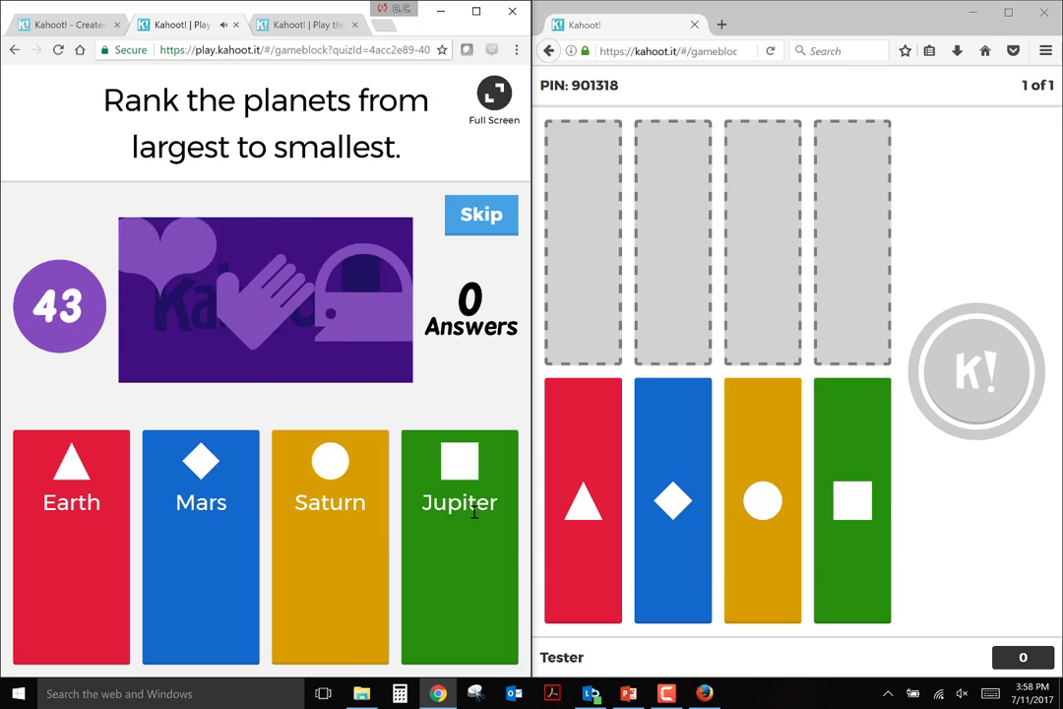
Rank the planets as Jupiter, Saturn, Earth, Mars in the student view, submit the order, and advance the game to the podium
drag(861, 498, 566, 236)
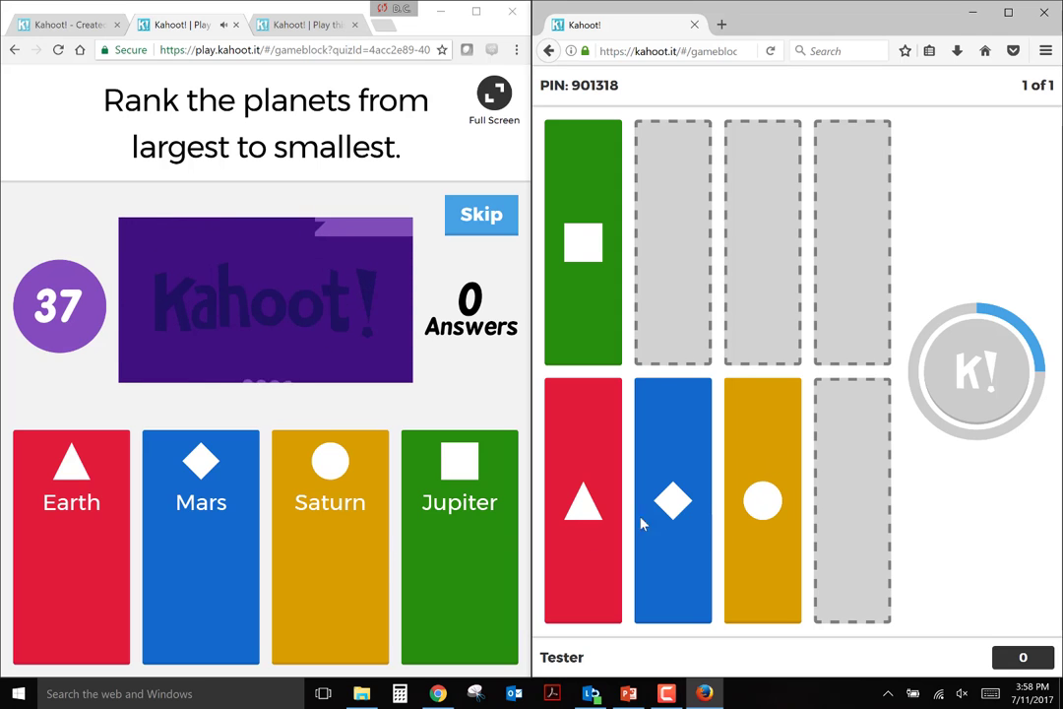
drag(755, 498, 672, 246)
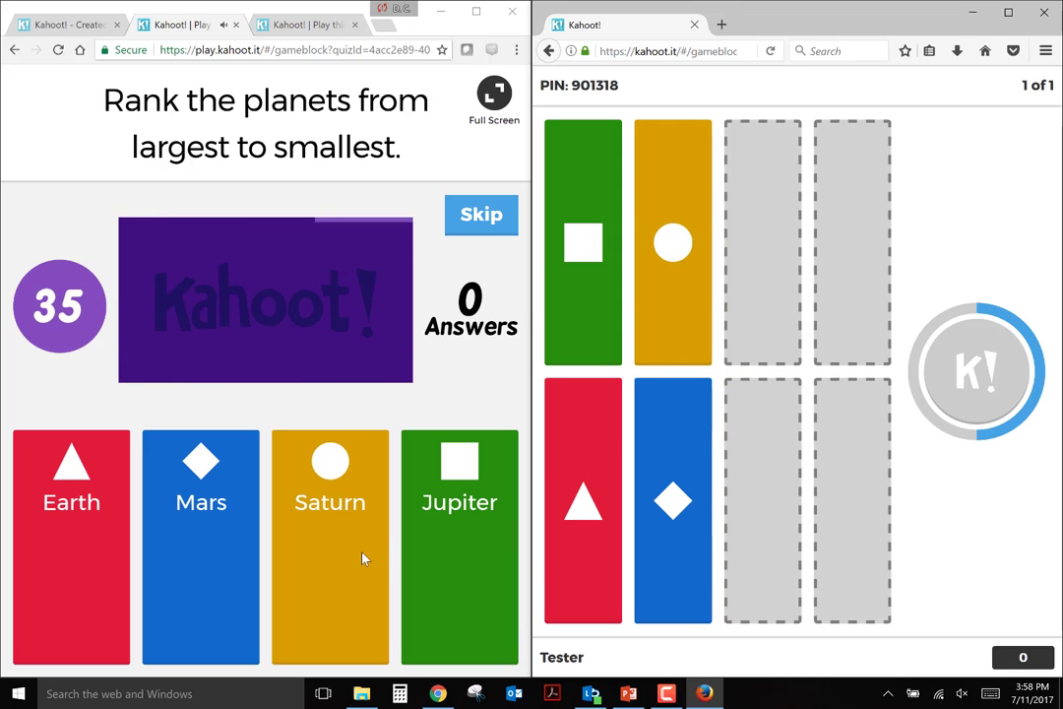
drag(579, 530, 787, 285)
drag(673, 497, 847, 279)
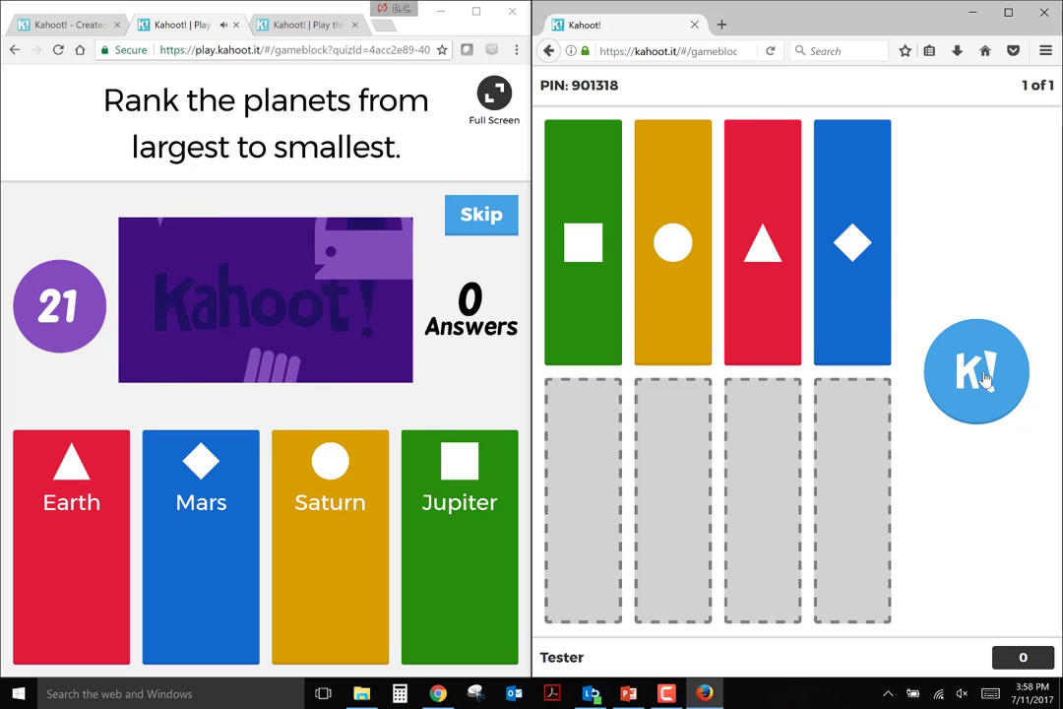
click(984, 379)
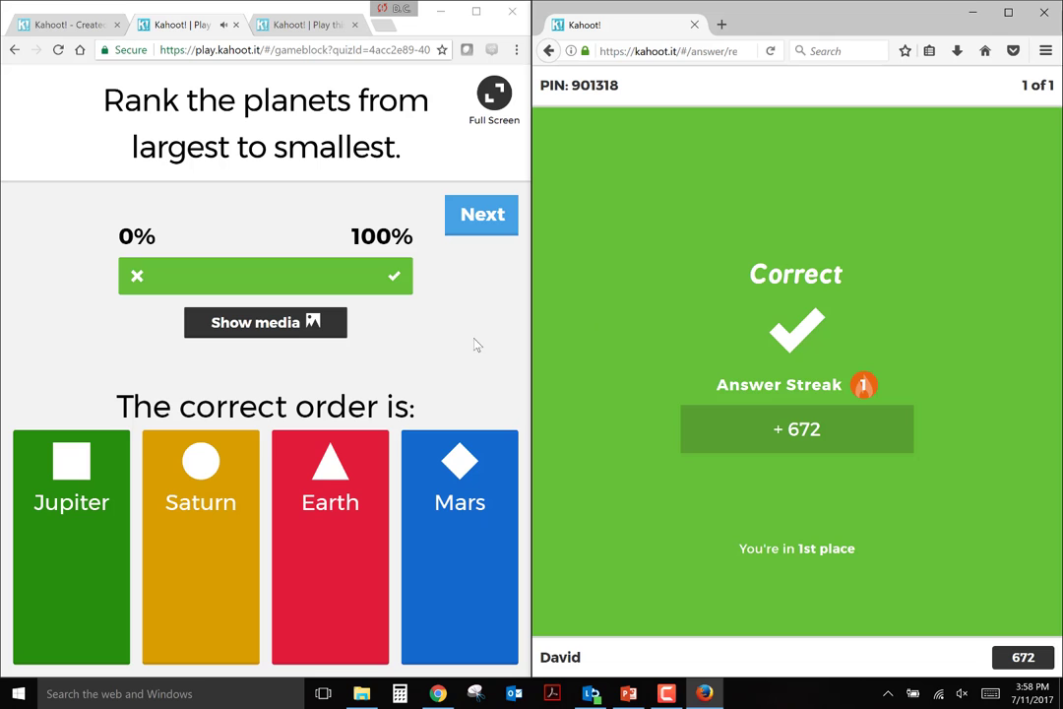
click(493, 219)
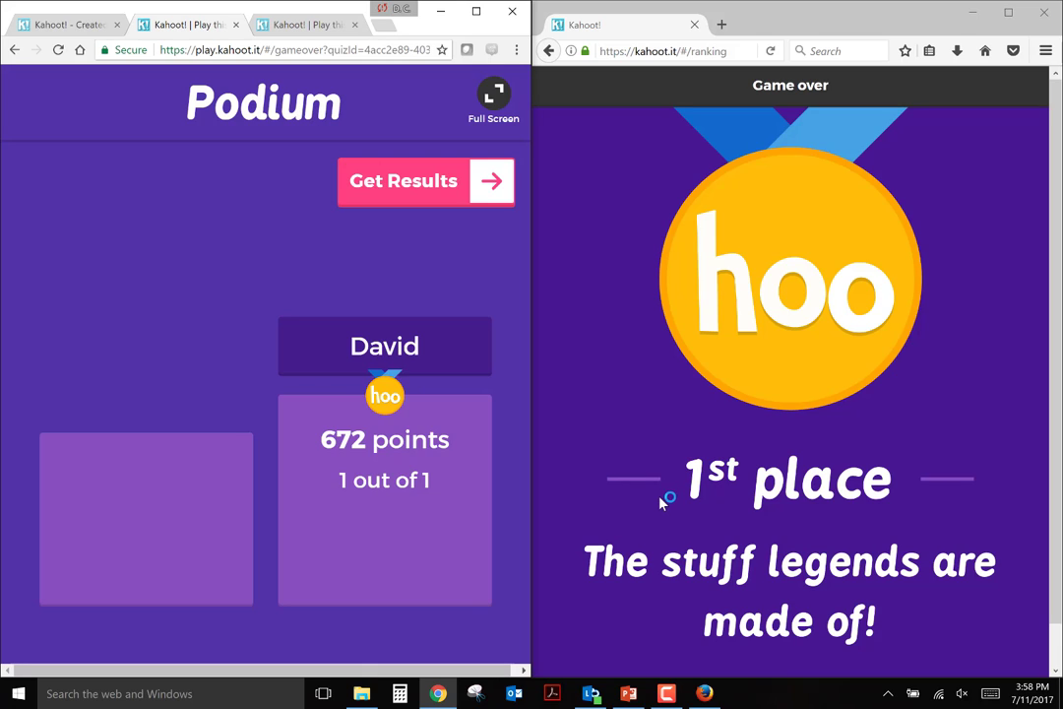
Switch to the Kahoot! presentation in PowerPoint to show its Resources slide
click(626, 694)
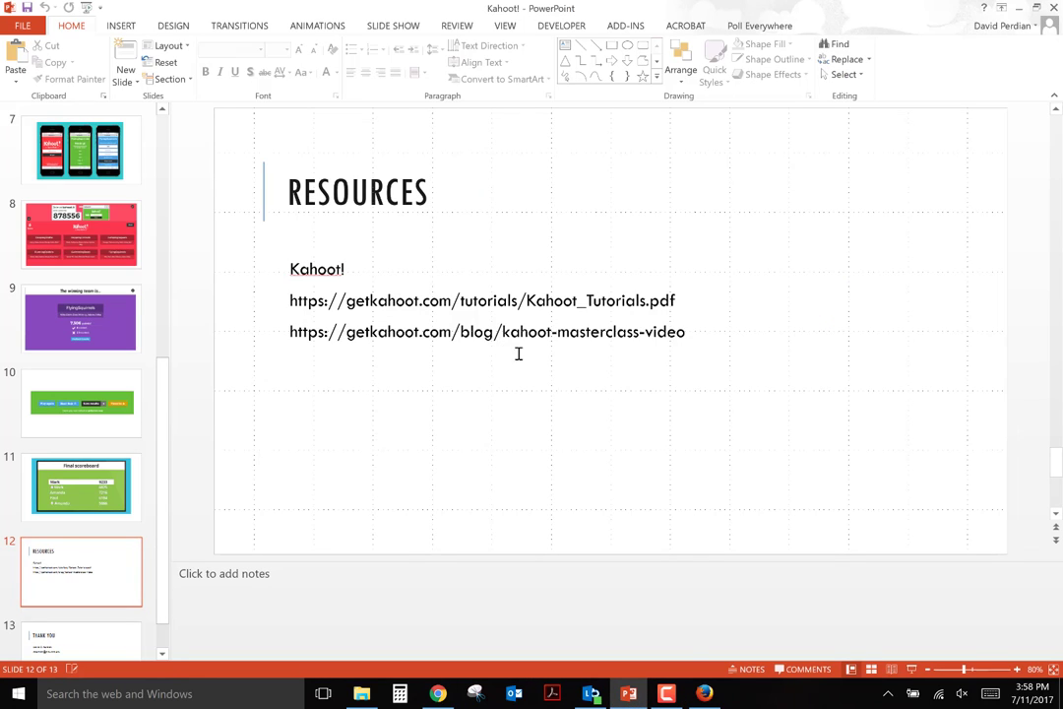